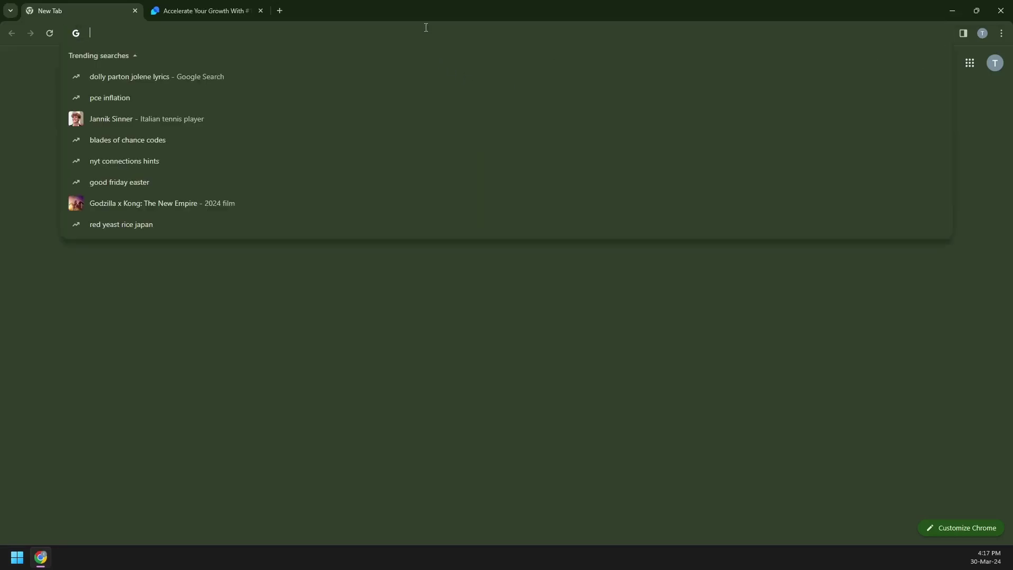
Step: Search Google for 'tidio'
{"action": "type", "text": "tidio"}
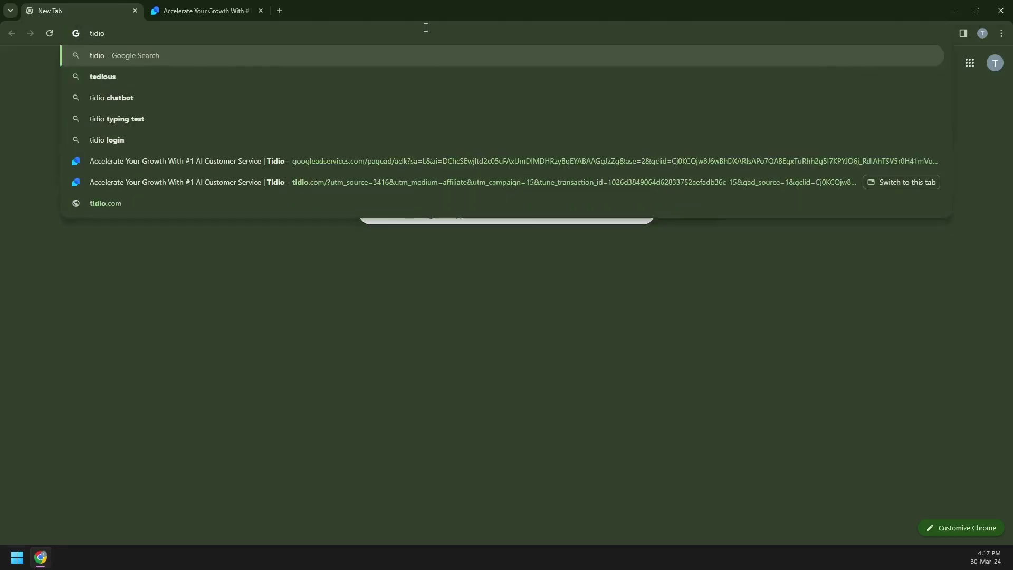
{"action": "key", "text": "Return"}
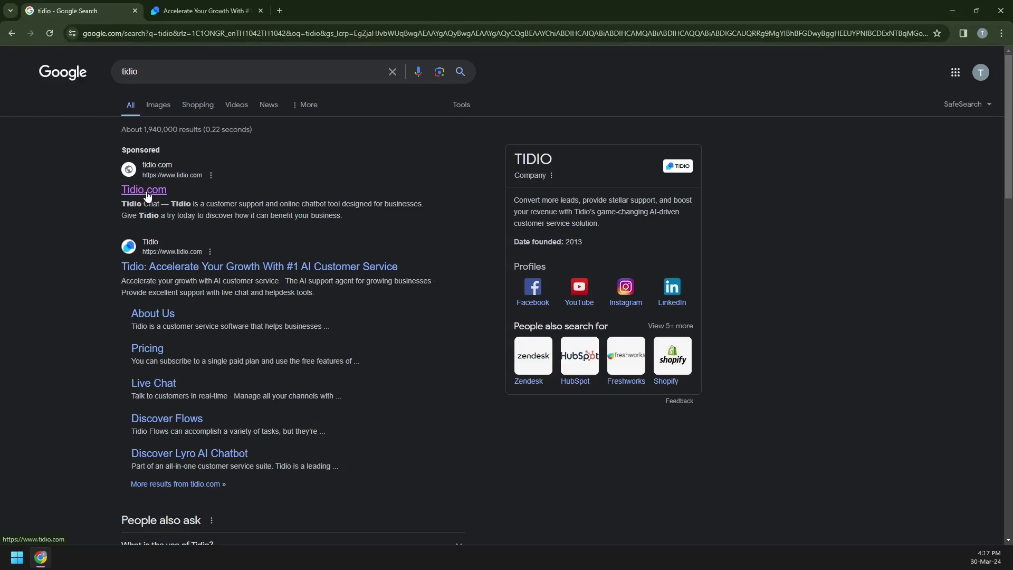
Step: Open the Tidio website from the Google results and skim the top of the homepage
{"action": "left_click", "coordinate": [148, 191]}
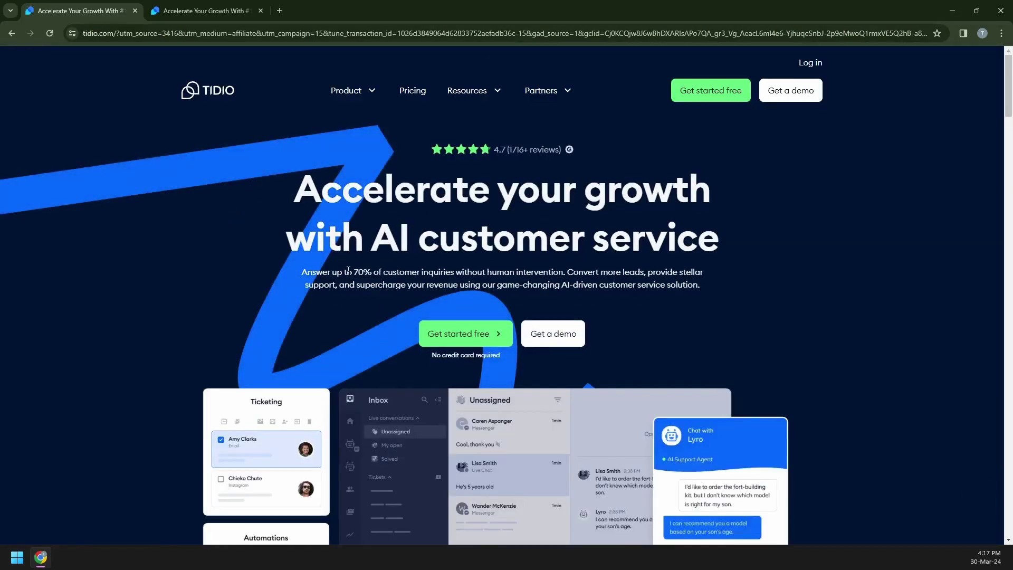
{"action": "scroll", "coordinate": [371, 216], "scroll_direction": "down", "scroll_amount": 4}
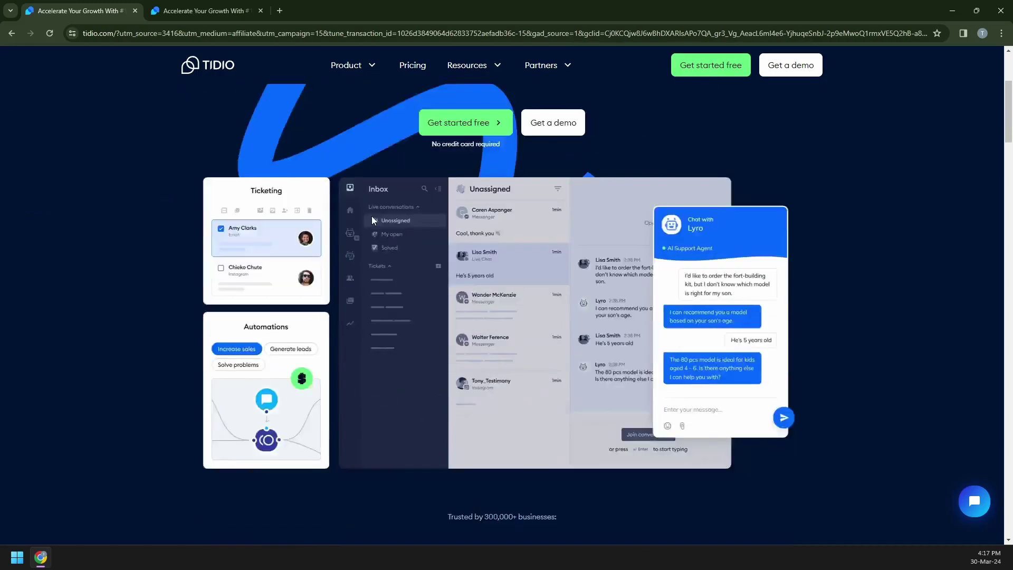
{"action": "scroll", "coordinate": [371, 216], "scroll_direction": "up", "scroll_amount": 4}
{"action": "scroll", "coordinate": [401, 372], "scroll_direction": "down", "scroll_amount": 9}
{"action": "scroll", "coordinate": [417, 388], "scroll_direction": "down", "scroll_amount": 8}
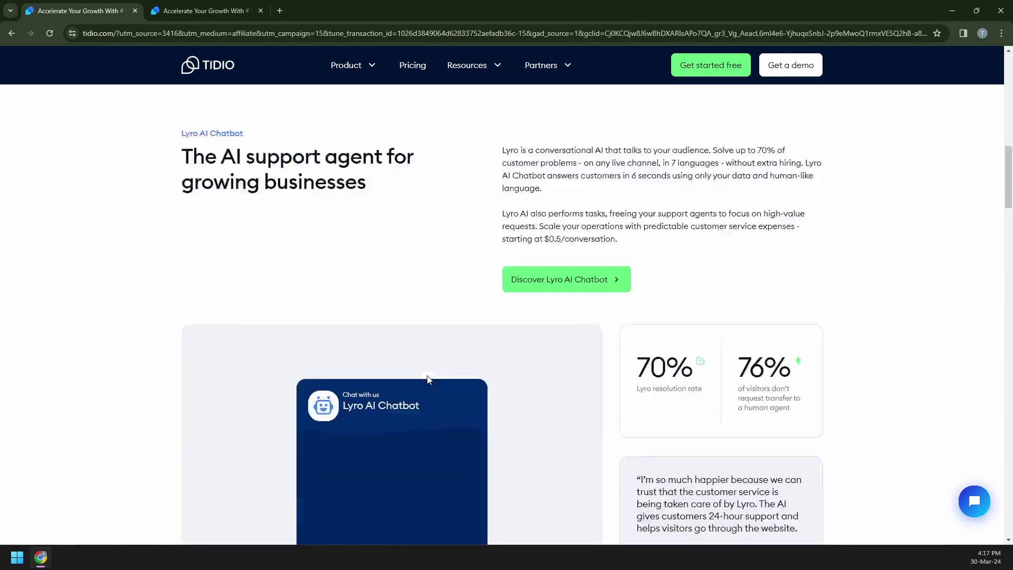
{"action": "scroll", "coordinate": [433, 375], "scroll_direction": "up", "scroll_amount": 2}
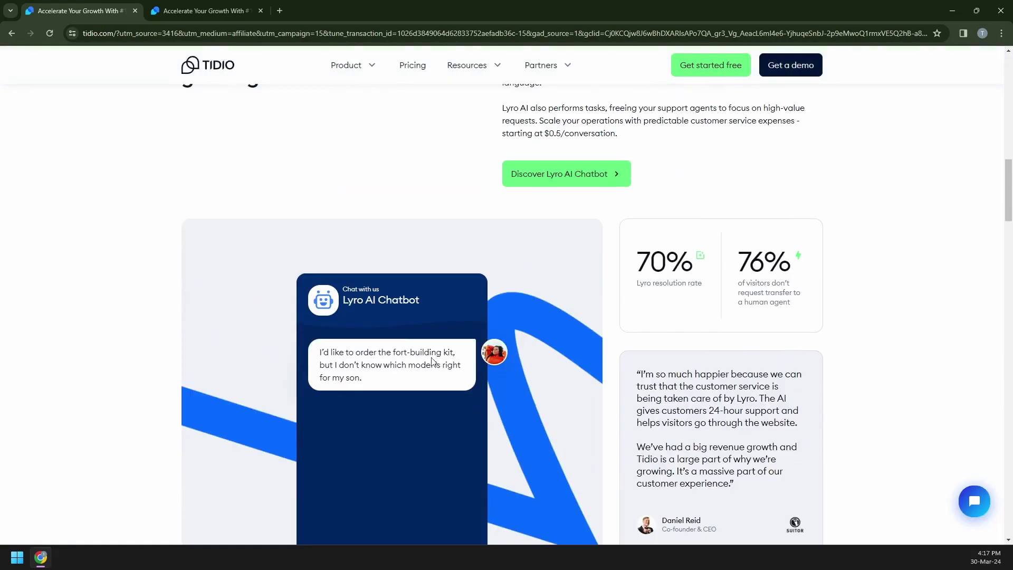
Step: Jump to the homepage footer and scroll back up to the top
{"action": "key", "text": "End"}
{"action": "scroll", "coordinate": [479, 335], "scroll_direction": "up", "scroll_amount": 1}
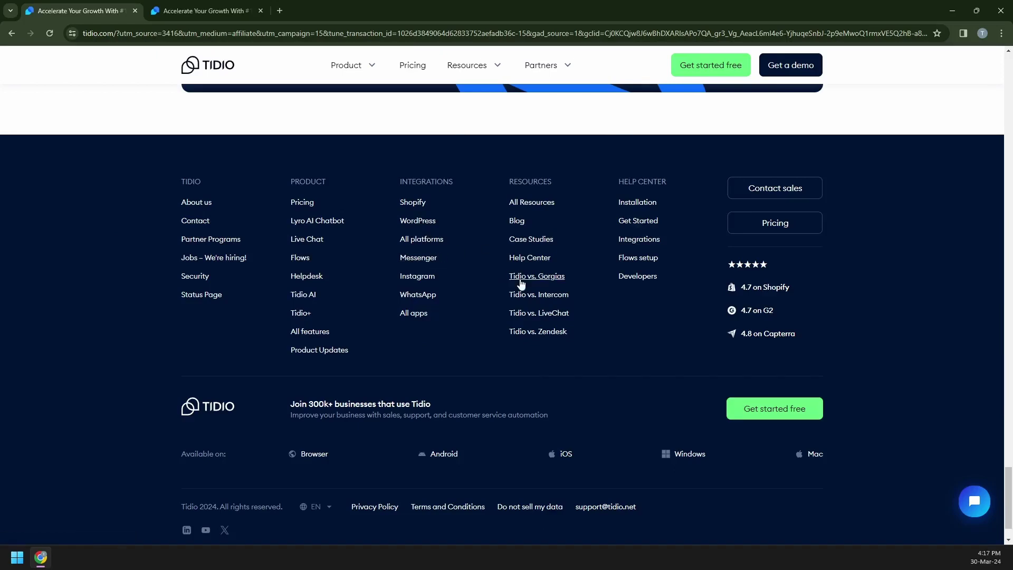
{"action": "scroll", "coordinate": [481, 299], "scroll_direction": "up", "scroll_amount": 15}
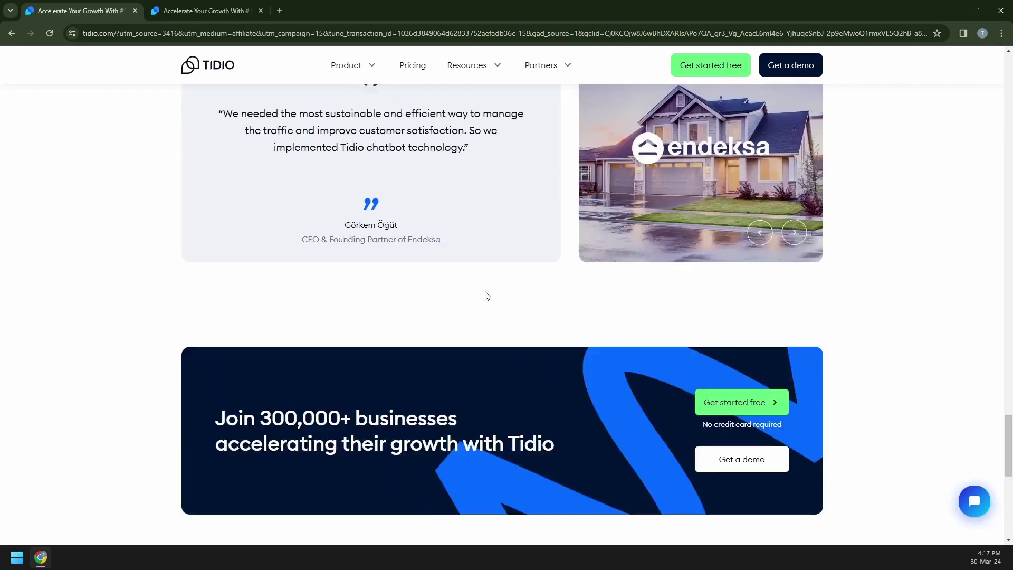
{"action": "scroll", "coordinate": [492, 291], "scroll_direction": "up", "scroll_amount": 20}
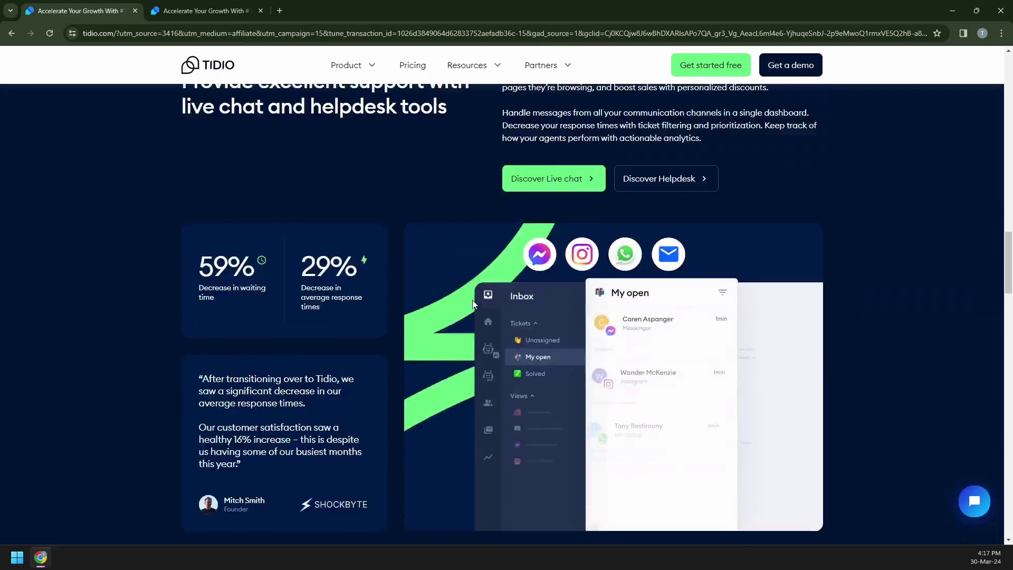
{"action": "scroll", "coordinate": [423, 281], "scroll_direction": "up", "scroll_amount": 10}
{"action": "scroll", "coordinate": [424, 283], "scroll_direction": "up", "scroll_amount": 4}
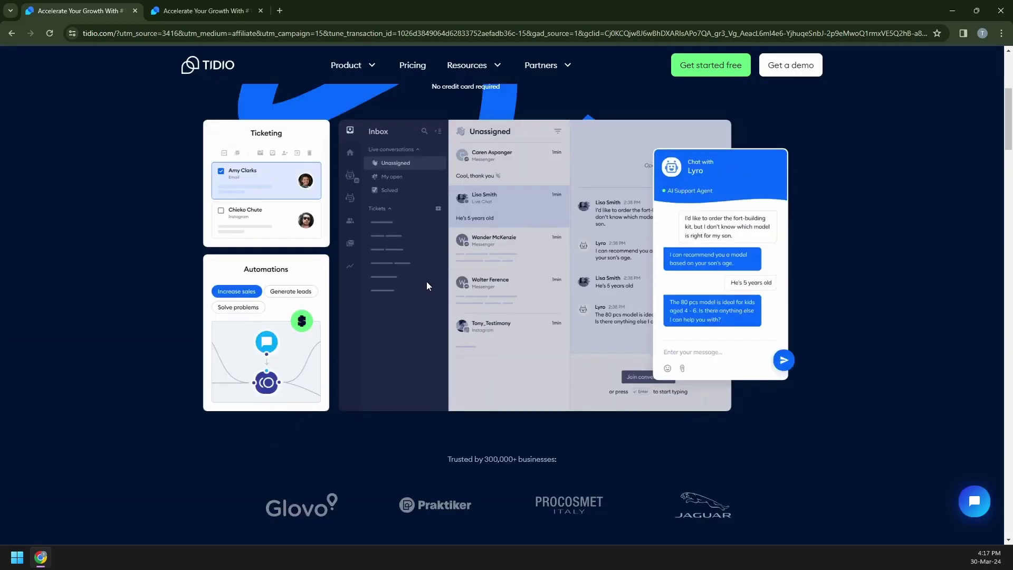
{"action": "scroll", "coordinate": [436, 270], "scroll_direction": "up", "scroll_amount": 5}
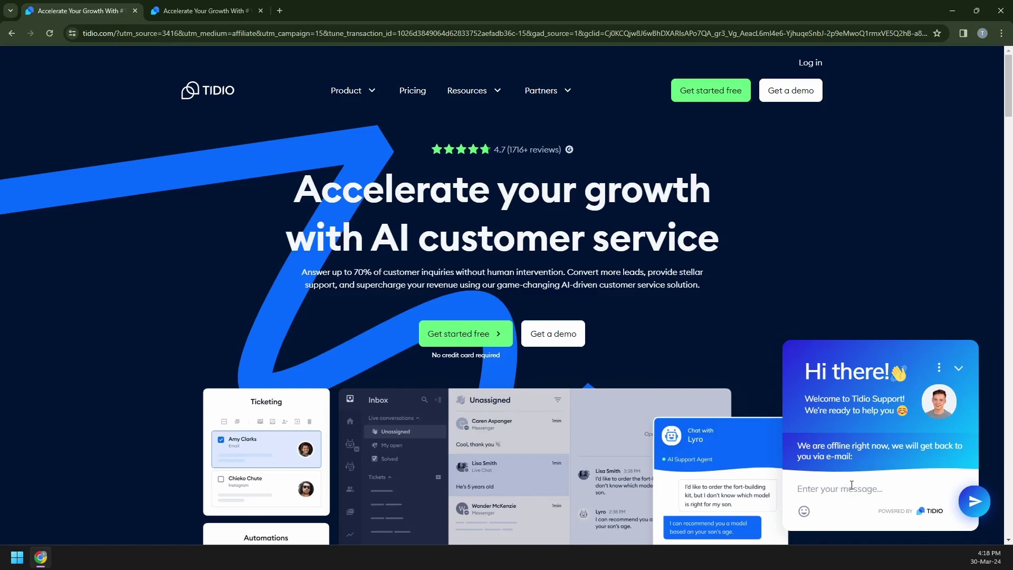
Step: Greet the Lyro support chat with 'hi', ask 'How does your product work?' and read the reply
{"action": "type", "text": "hi"}
{"action": "key", "text": "Return"}
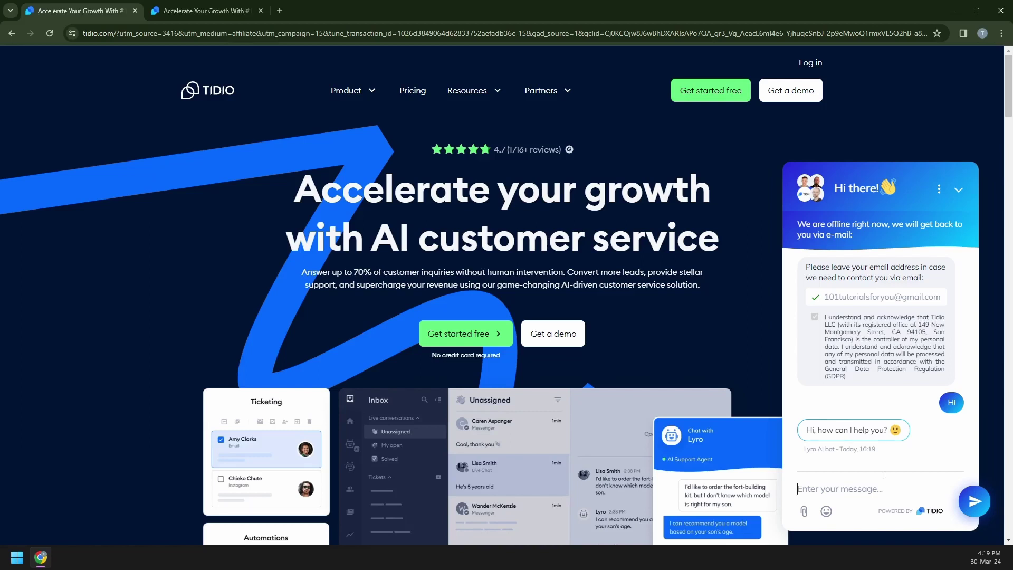
{"action": "type", "text": "Hi"}
{"action": "key", "text": "BackSpace"}
{"action": "type", "text": "ow does your product work?"}
{"action": "key", "text": "Return"}
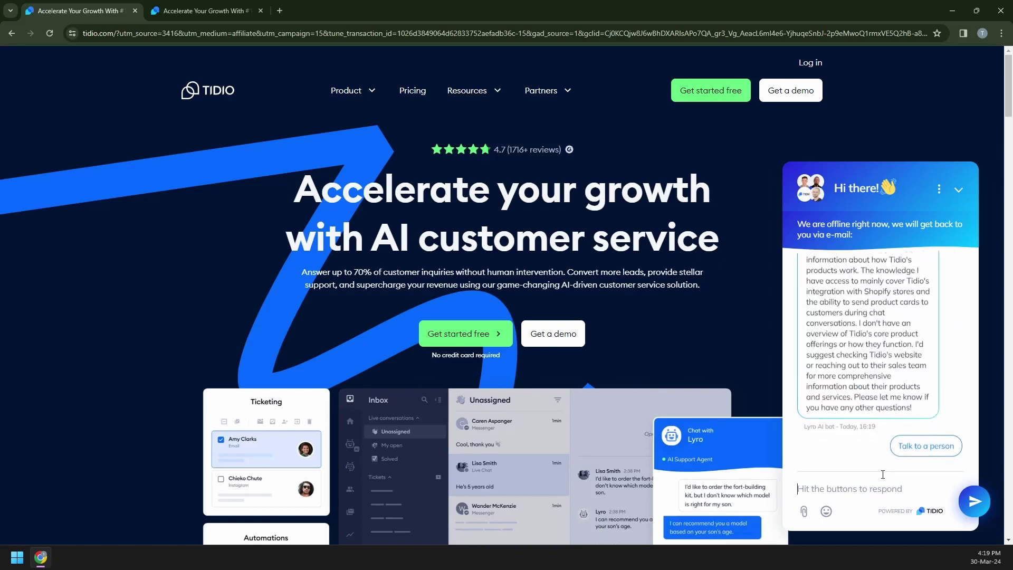
{"action": "scroll", "coordinate": [889, 371], "scroll_direction": "up", "scroll_amount": 1}
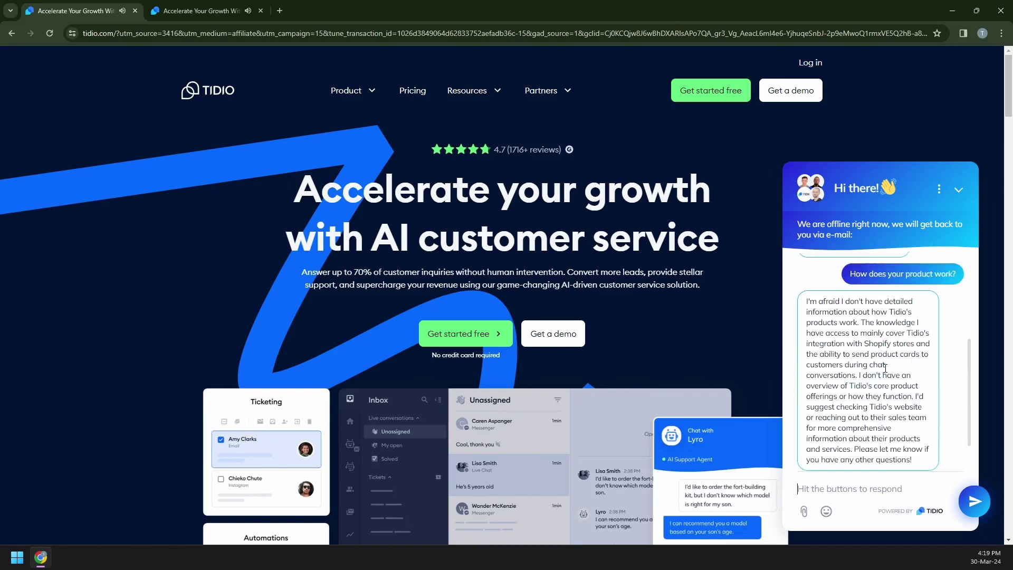
{"action": "scroll", "coordinate": [865, 401], "scroll_direction": "up", "scroll_amount": 2}
{"action": "scroll", "coordinate": [876, 370], "scroll_direction": "down", "scroll_amount": 4}
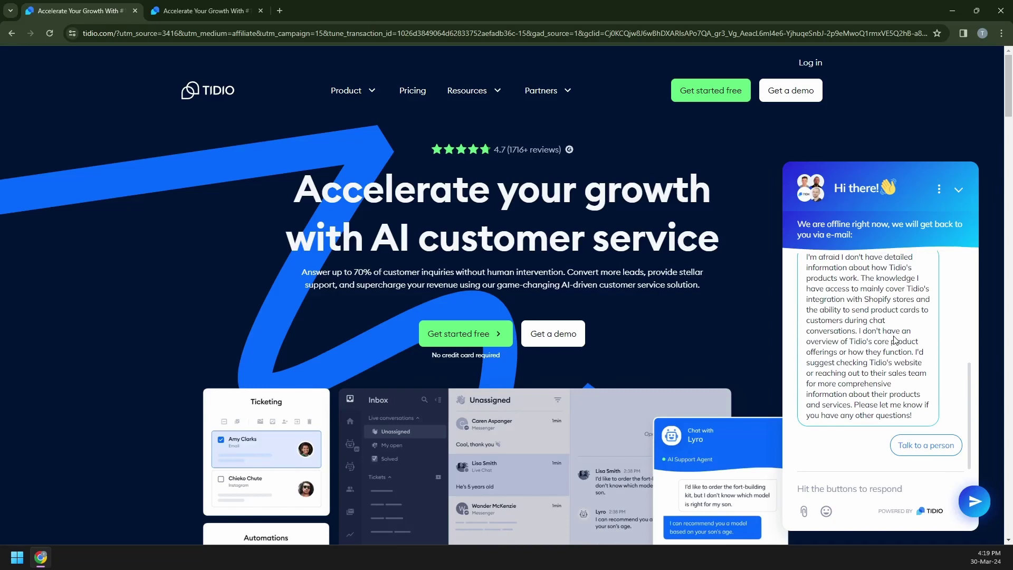
Step: Read through Lyro's answer about the product in the chat
{"action": "left_click_drag", "start_coordinate": [838, 345], "coordinate": [865, 359]}
{"action": "left_click", "coordinate": [845, 400]}
{"action": "scroll", "coordinate": [904, 454], "scroll_direction": "up", "scroll_amount": 1}
{"action": "scroll", "coordinate": [884, 346], "scroll_direction": "down", "scroll_amount": 1}
{"action": "scroll", "coordinate": [883, 343], "scroll_direction": "up", "scroll_amount": 1}
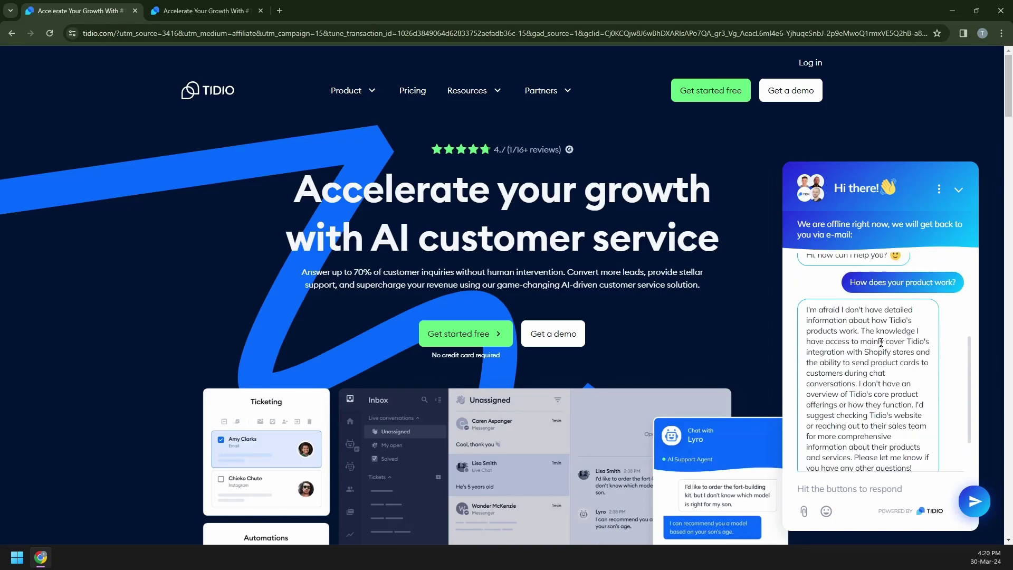
{"action": "scroll", "coordinate": [881, 342], "scroll_direction": "down", "scroll_amount": 1}
{"action": "scroll", "coordinate": [862, 305], "scroll_direction": "down", "scroll_amount": 1}
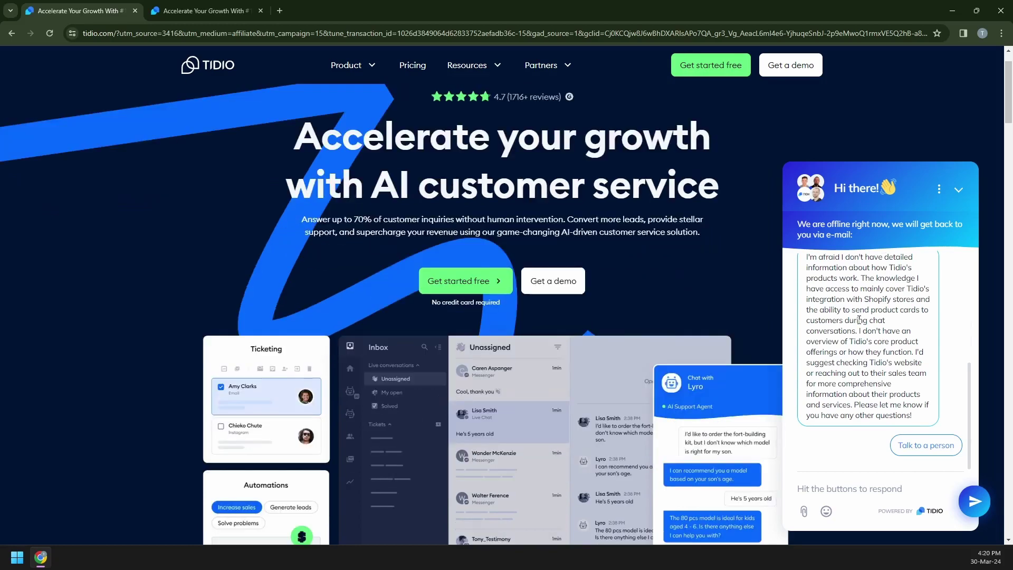
{"action": "scroll", "coordinate": [680, 271], "scroll_direction": "up", "scroll_amount": 1}
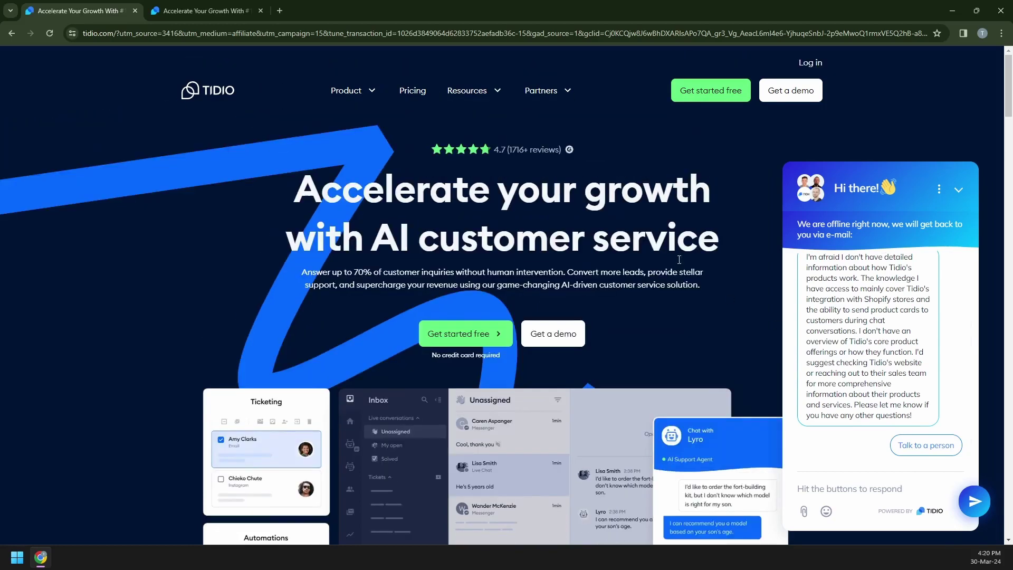
Step: Ask to talk to a person and read the subscribers-only support reply
{"action": "left_click", "coordinate": [923, 444]}
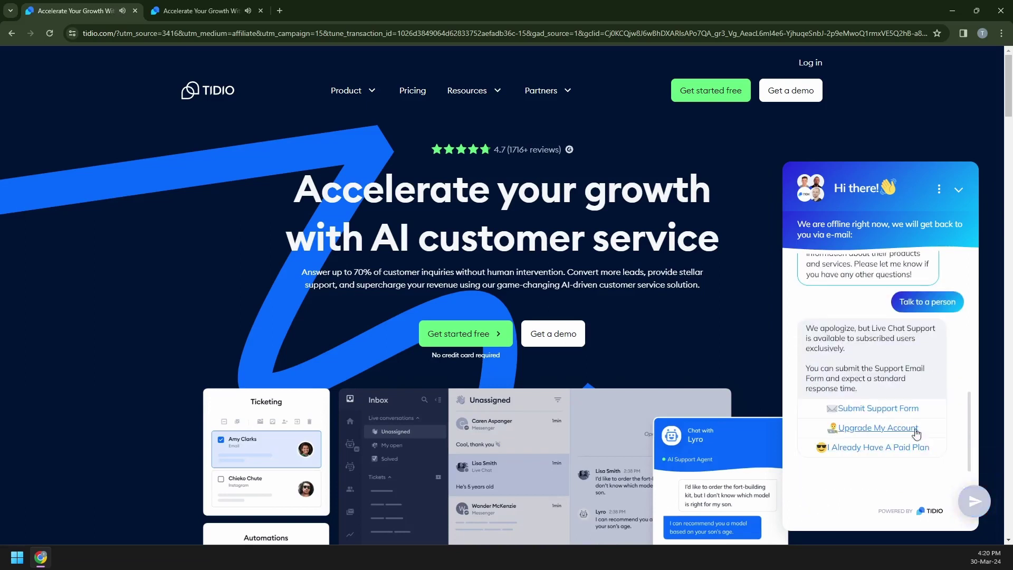
{"action": "left_click_drag", "start_coordinate": [815, 359], "coordinate": [886, 396]}
{"action": "left_click", "coordinate": [895, 380]}
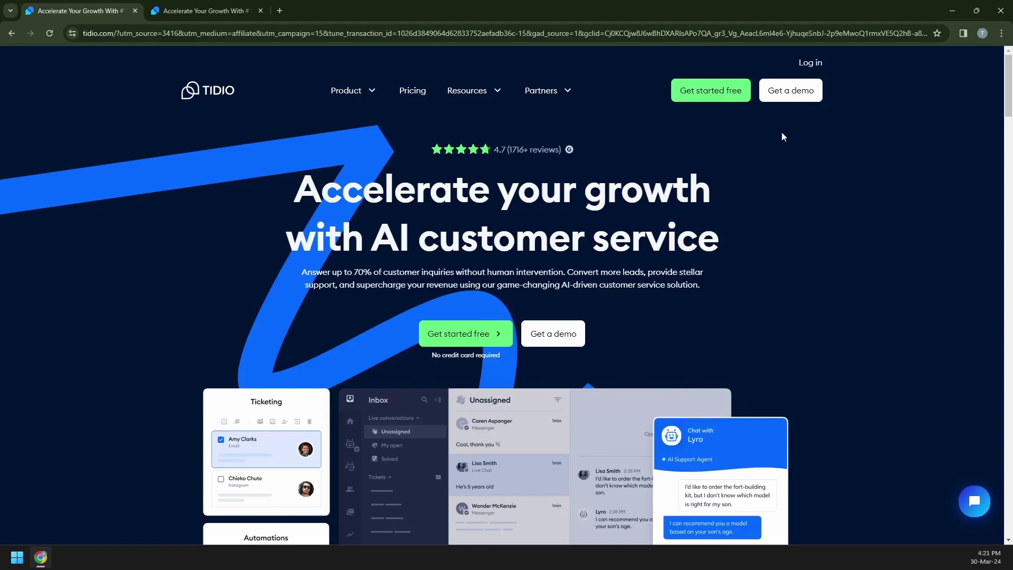
Step: Enter the account e-mail and a password in the free sign-up form
{"action": "left_click", "coordinate": [717, 101]}
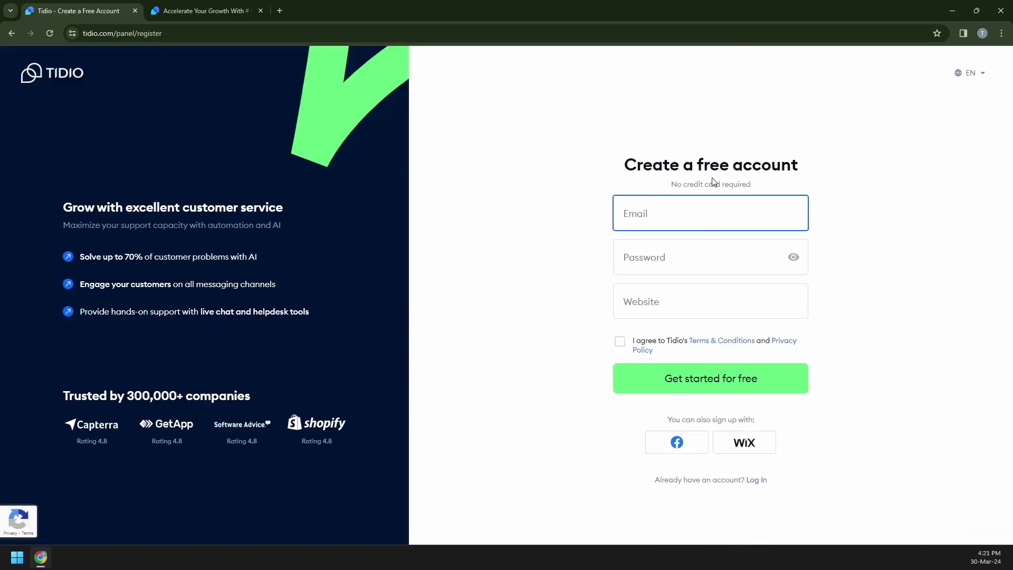
{"action": "key", "text": "ctrl+v"}
{"action": "left_click", "coordinate": [685, 272]}
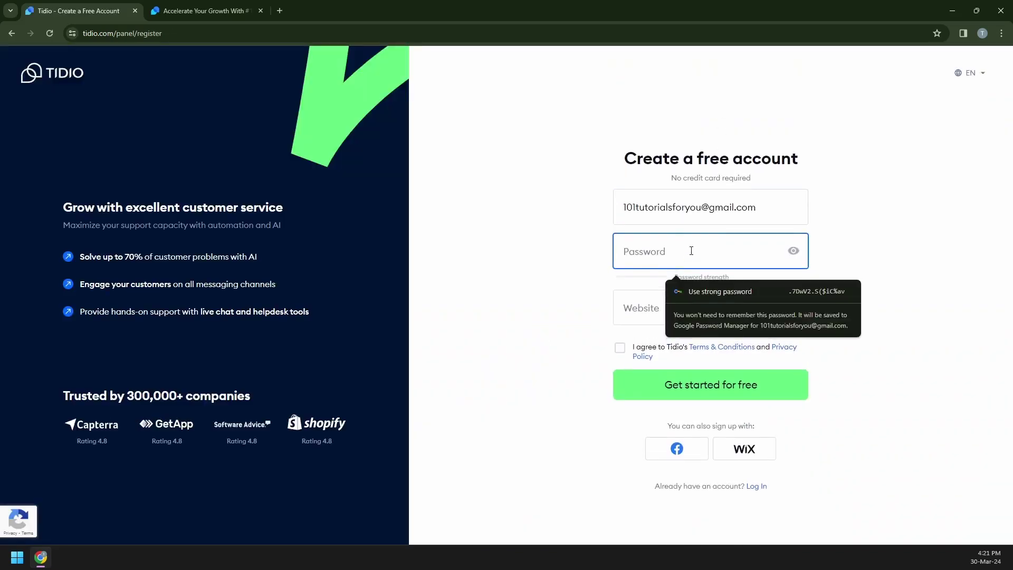
{"action": "key", "text": "BackSpace"}
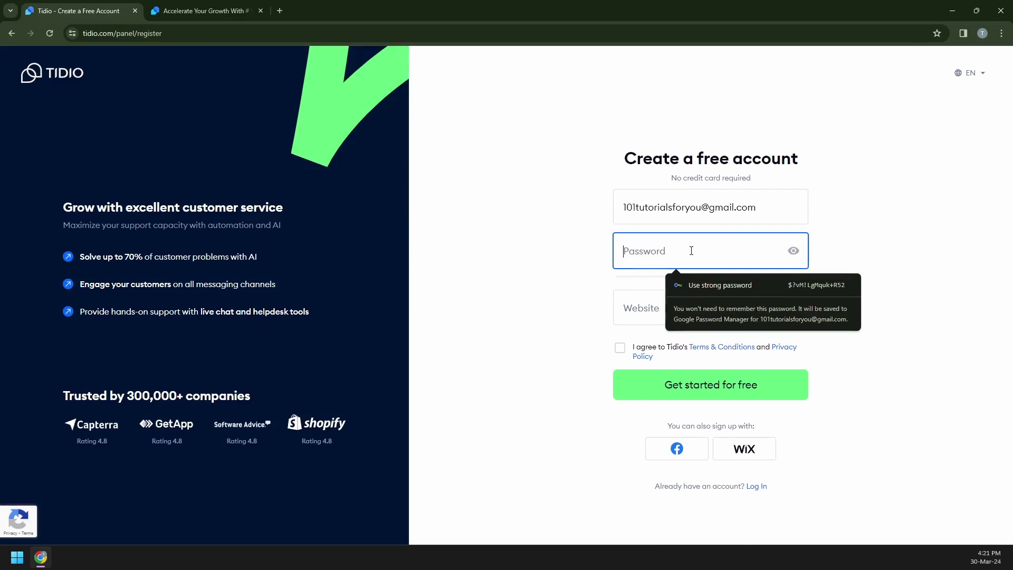
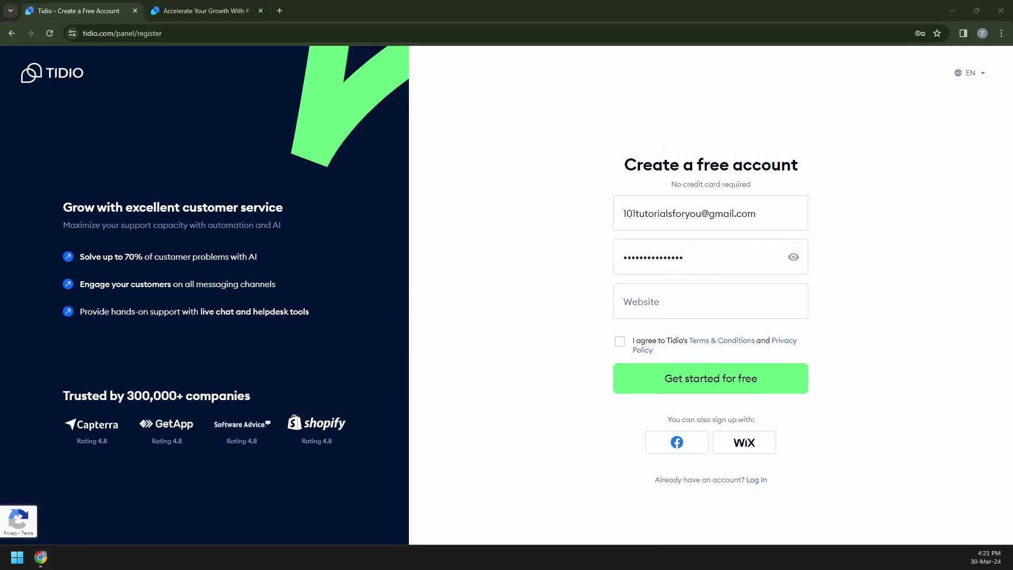
Step: Paste the website address, accept the terms and submit the sign-up
{"action": "left_click", "coordinate": [669, 303]}
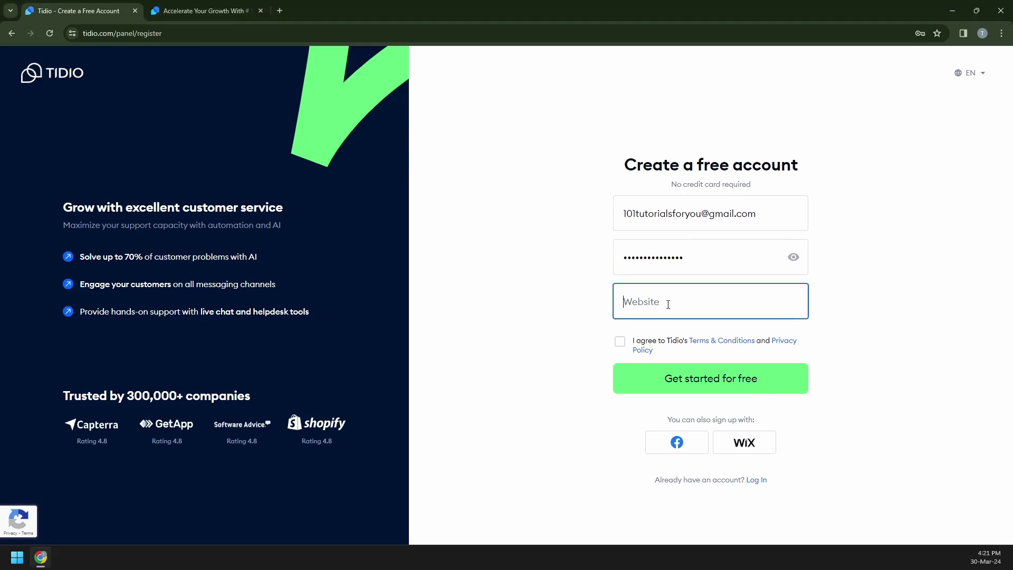
{"action": "key", "text": "ctrl+v"}
{"action": "left_click", "coordinate": [619, 342]}
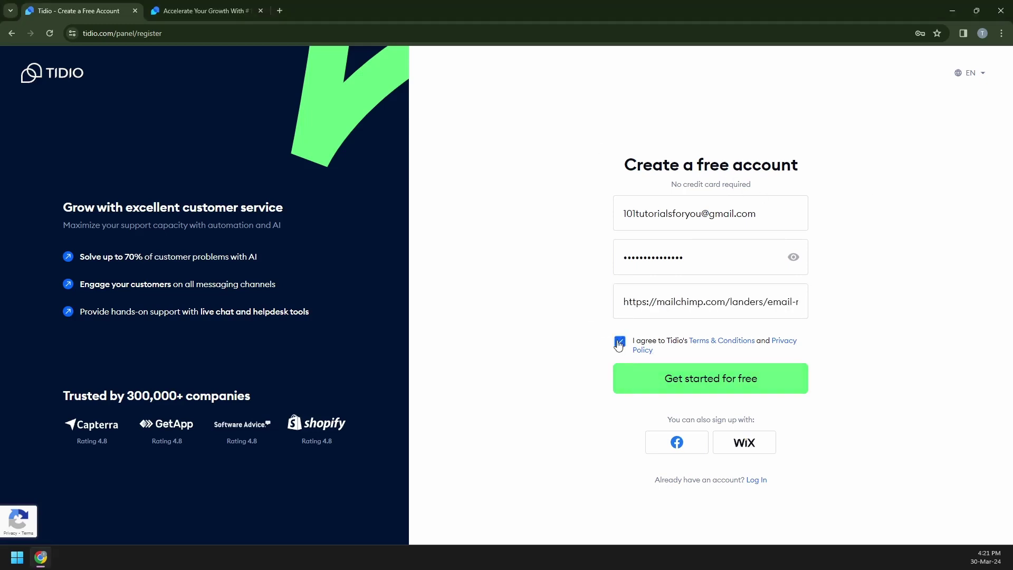
{"action": "left_click", "coordinate": [666, 384]}
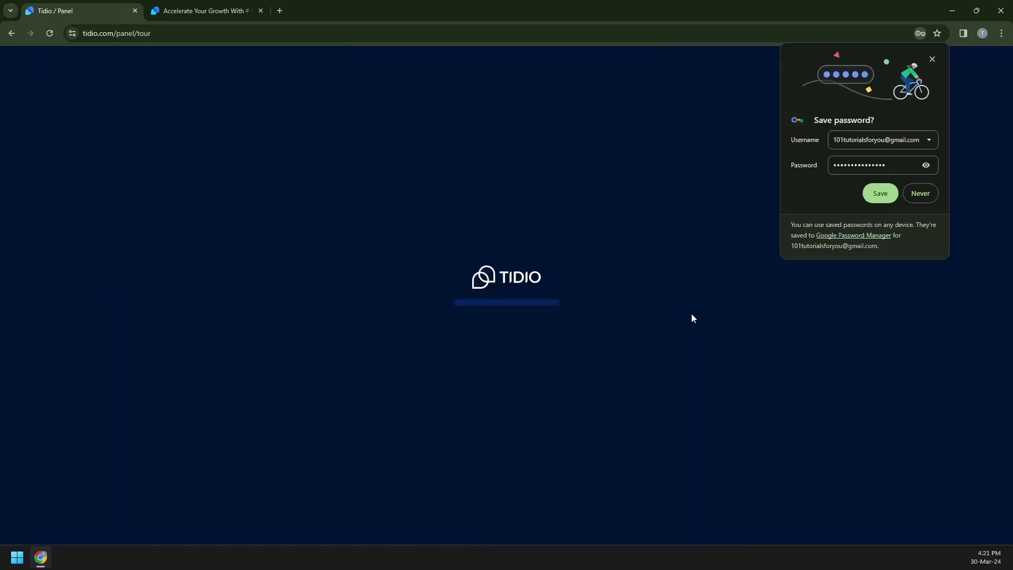
Step: Enter a display name on the first onboarding page and set the job role to Other
{"action": "left_click", "coordinate": [919, 193]}
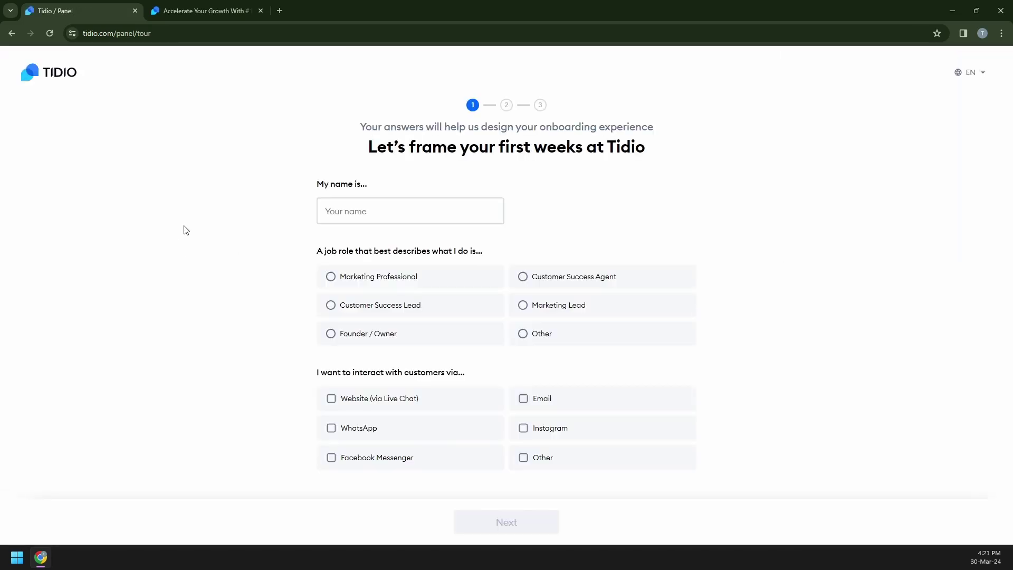
{"action": "left_click", "coordinate": [366, 213]}
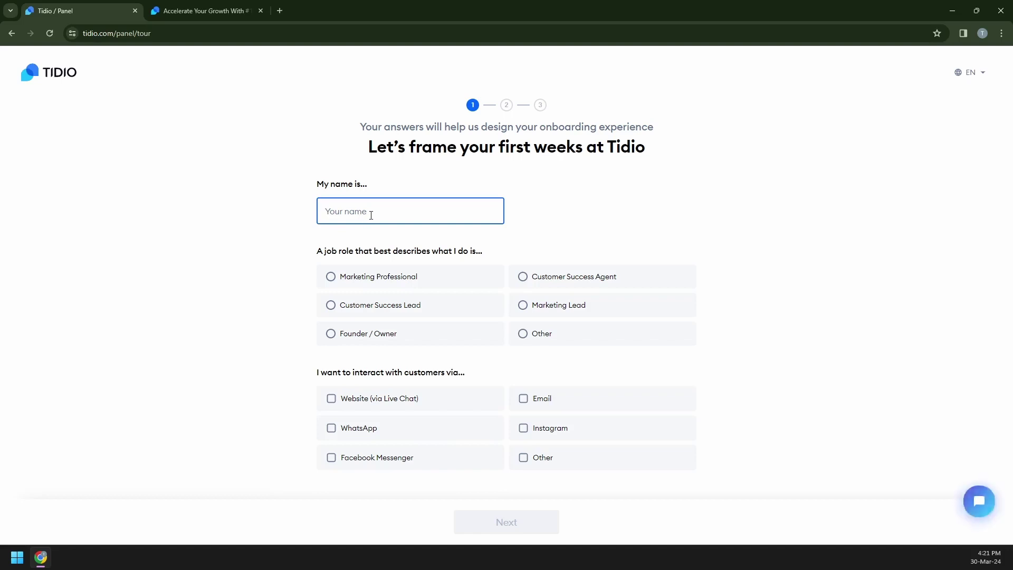
{"action": "type", "text": "Tuto"}
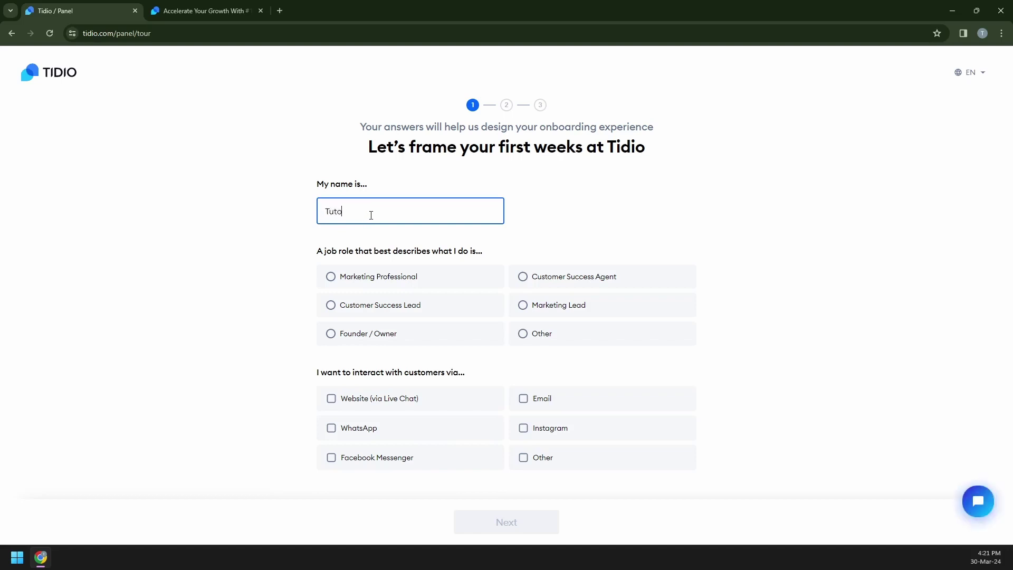
{"action": "type", "text": "r123"}
{"action": "left_click_drag", "start_coordinate": [339, 251], "coordinate": [376, 250]}
{"action": "left_click", "coordinate": [383, 249]}
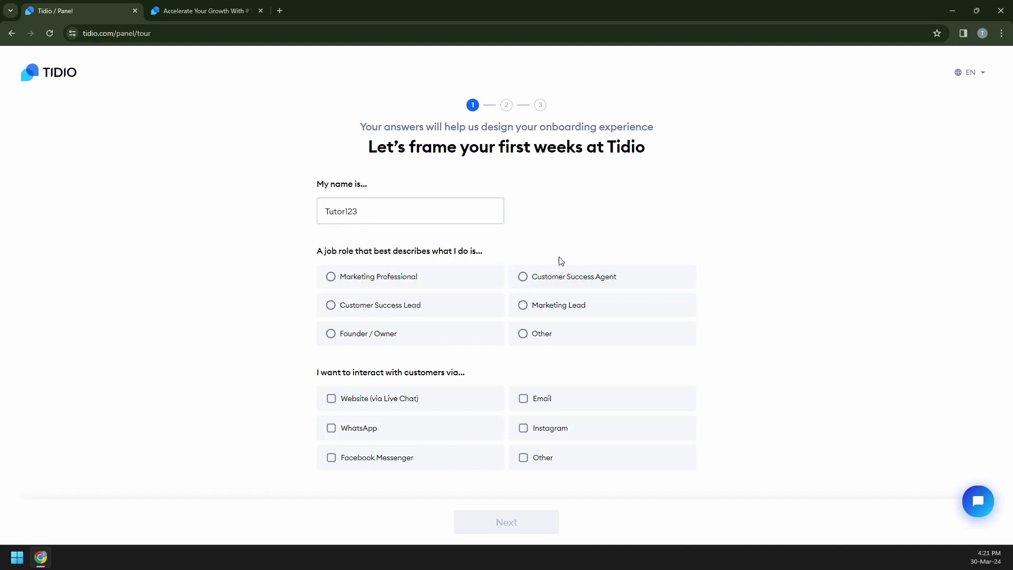
{"action": "left_click", "coordinate": [568, 288]}
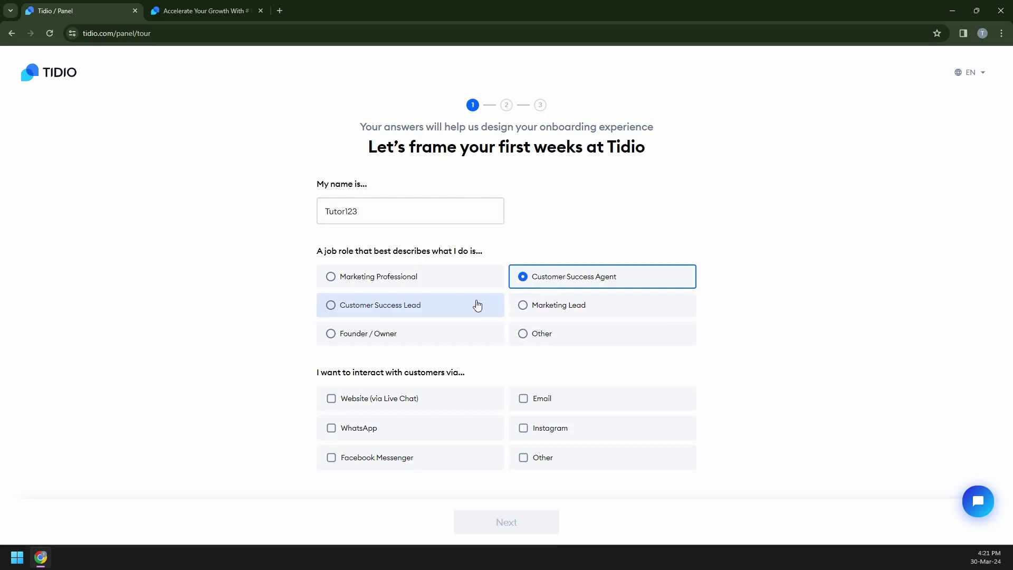
{"action": "left_click", "coordinate": [475, 302]}
{"action": "left_click", "coordinate": [561, 276]}
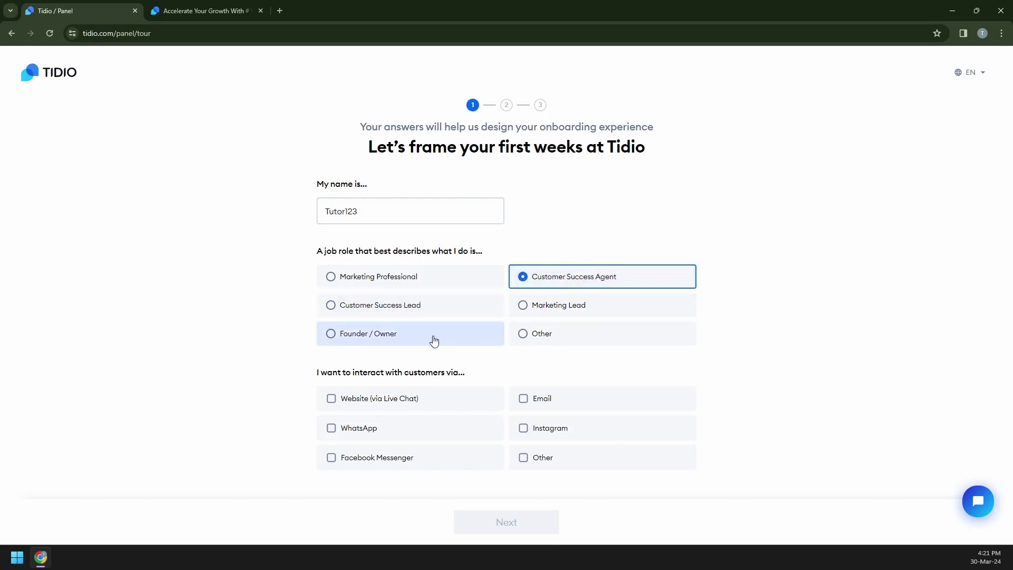
{"action": "left_click", "coordinate": [559, 333]}
Step: Select Other, Website (via Live Chat) and Email as customer channels and continue
{"action": "scroll", "coordinate": [535, 397], "scroll_direction": "down", "scroll_amount": 1}
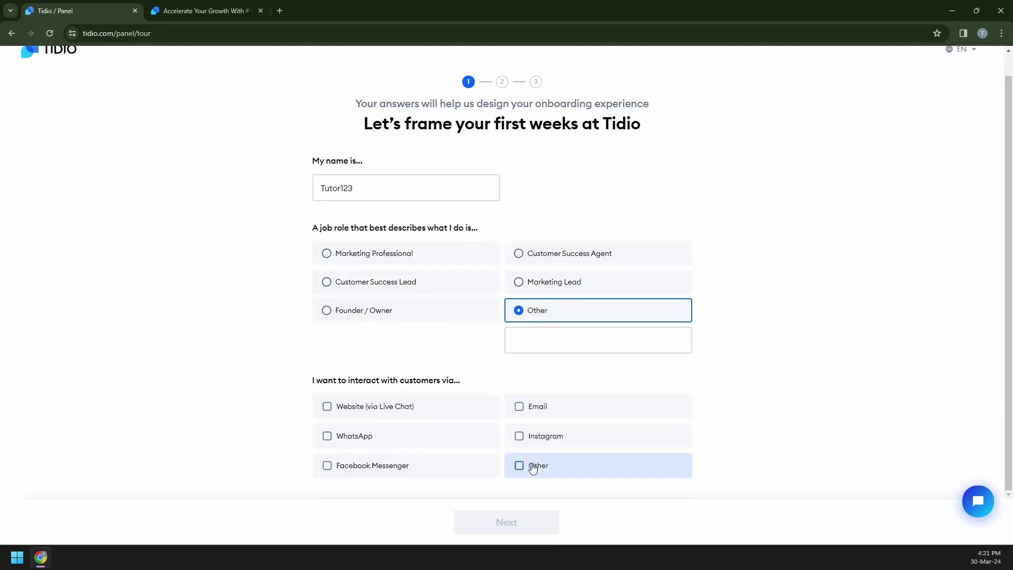
{"action": "left_click", "coordinate": [531, 463]}
{"action": "scroll", "coordinate": [525, 367], "scroll_direction": "down", "scroll_amount": 1}
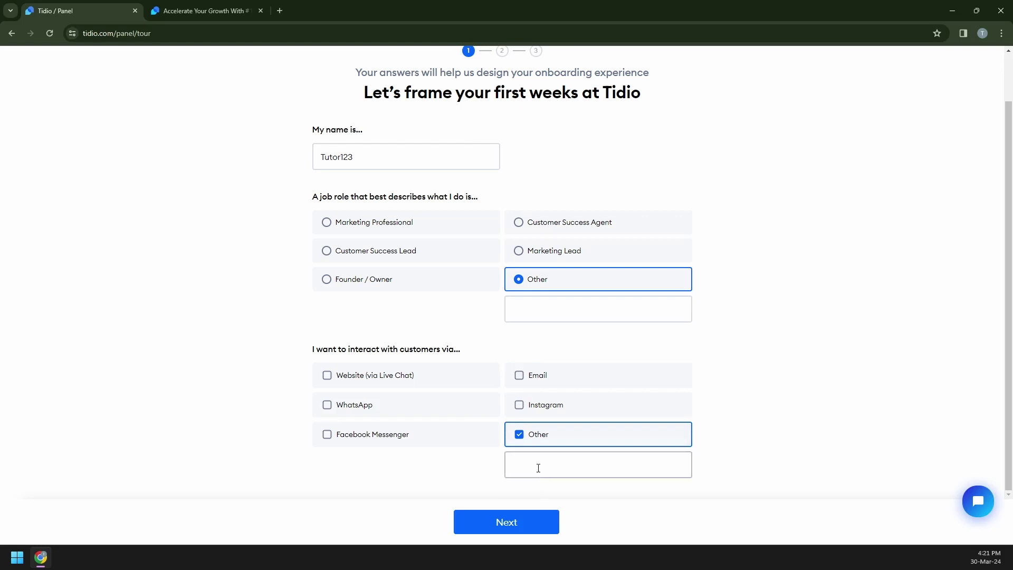
{"action": "left_click", "coordinate": [470, 379]}
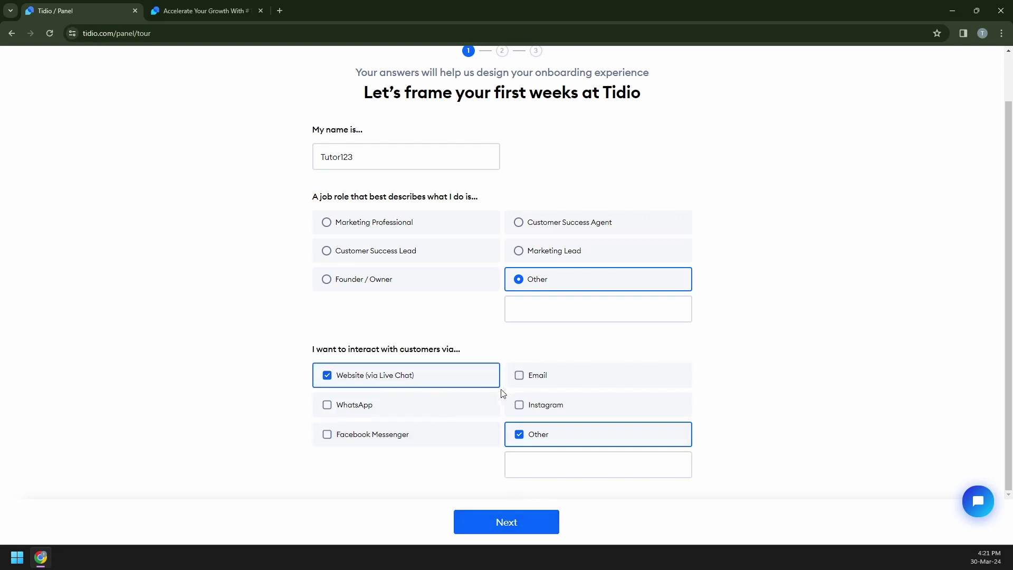
{"action": "left_click", "coordinate": [542, 377]}
{"action": "left_click", "coordinate": [548, 525]}
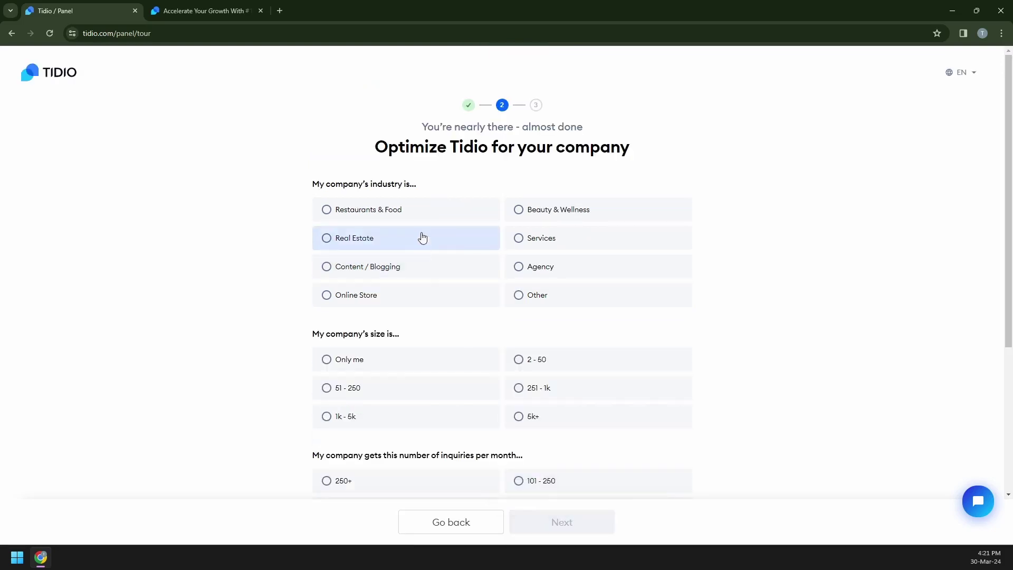
Step: Choose Services industry, Only me company size, 250+ monthly inquiries and PrestaShop
{"action": "left_click", "coordinate": [522, 237]}
{"action": "scroll", "coordinate": [472, 301], "scroll_direction": "down", "scroll_amount": 2}
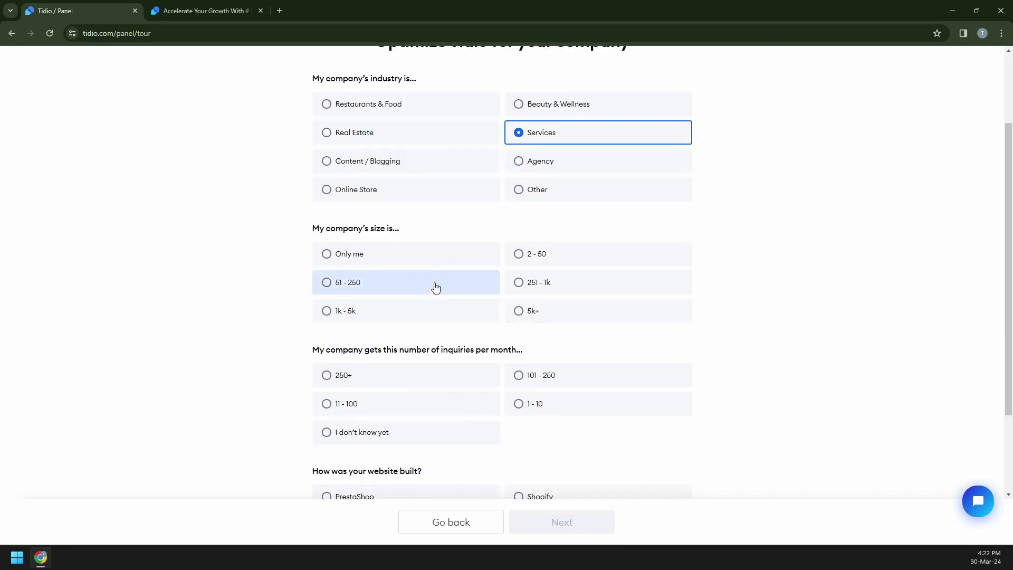
{"action": "left_click", "coordinate": [401, 255]}
{"action": "left_click", "coordinate": [411, 373]}
{"action": "scroll", "coordinate": [404, 369], "scroll_direction": "down", "scroll_amount": 2}
{"action": "left_click", "coordinate": [393, 380]}
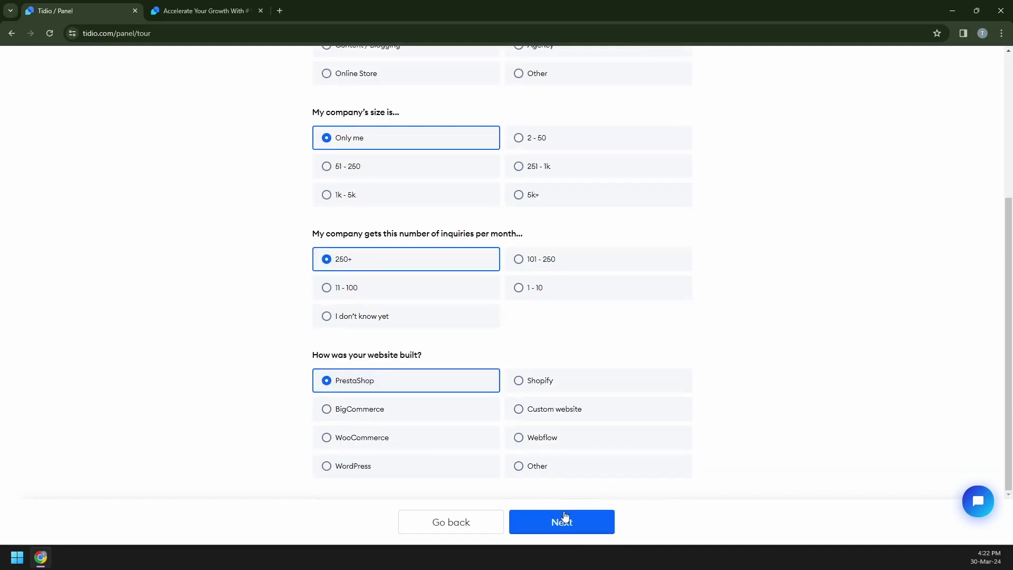
{"action": "left_click", "coordinate": [564, 521]}
Step: Answer As soon as possible, Intercom, Blog and first-time use on the final onboarding page
{"action": "left_click", "coordinate": [447, 211]}
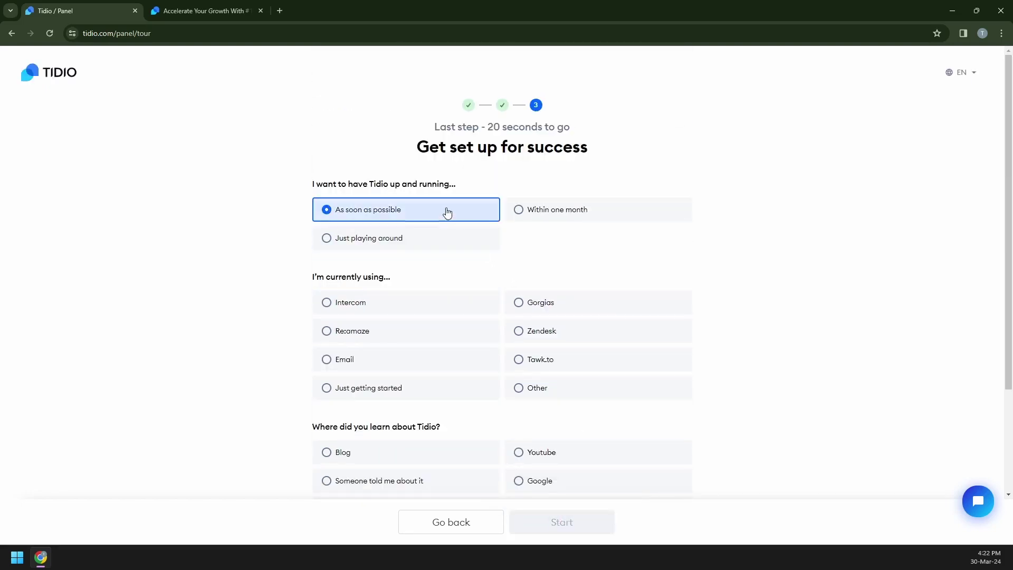
{"action": "left_click", "coordinate": [460, 308]}
{"action": "scroll", "coordinate": [460, 309], "scroll_direction": "down", "scroll_amount": 3}
{"action": "left_click", "coordinate": [436, 314]}
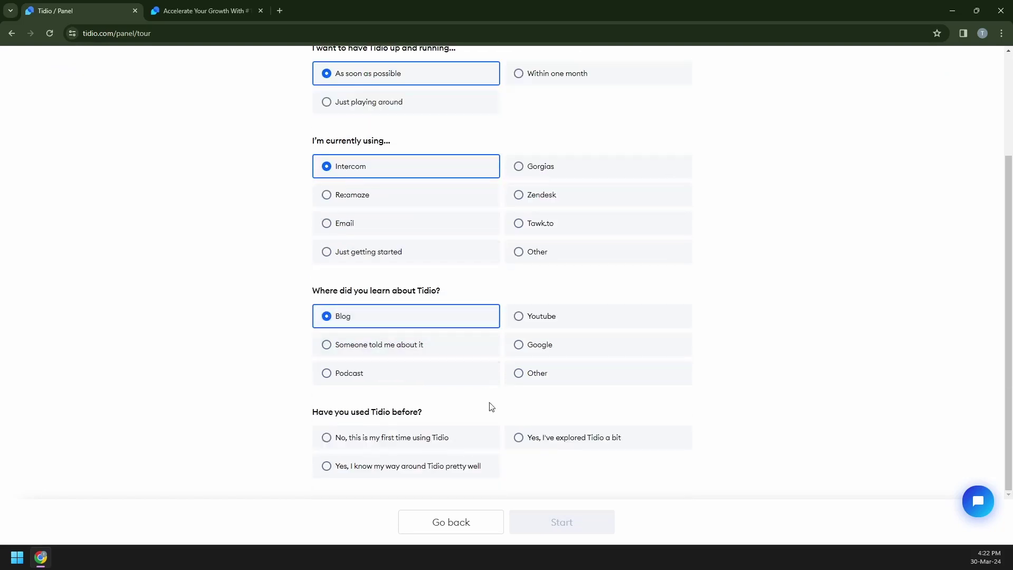
{"action": "left_click", "coordinate": [495, 448]}
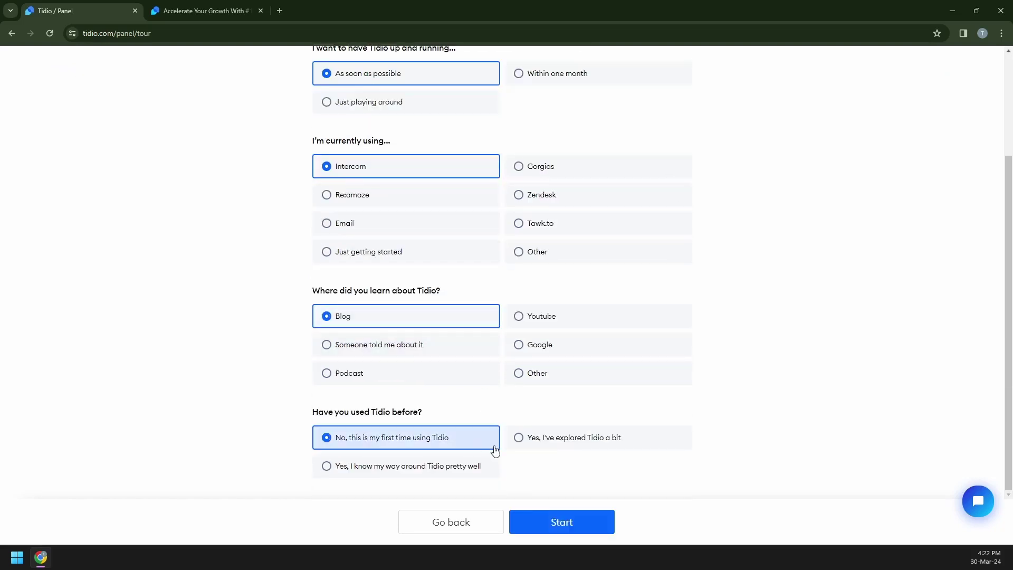
Step: Submit the questionnaire and proceed to the Getting started welcome page
{"action": "left_click", "coordinate": [563, 525]}
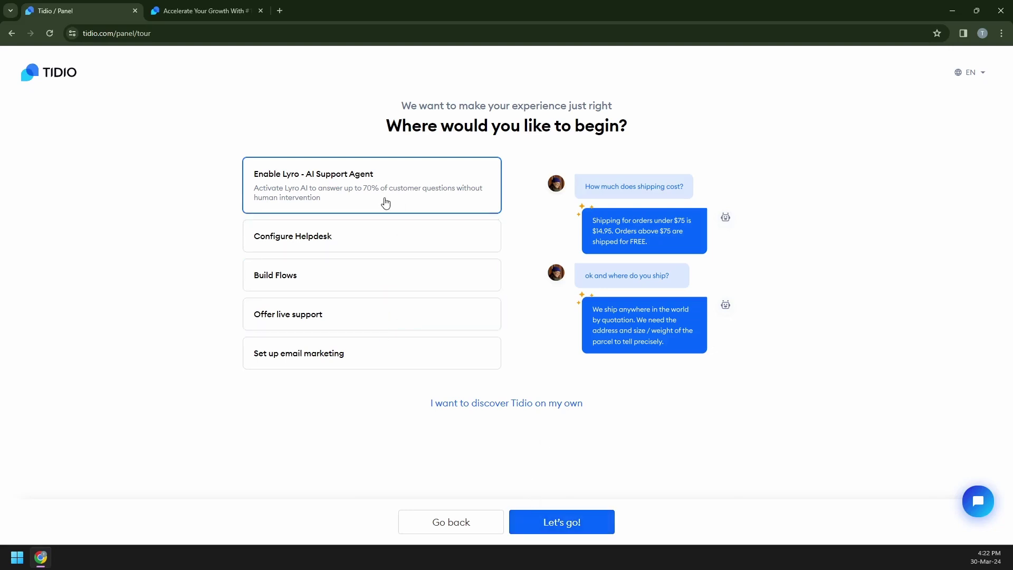
{"action": "left_click", "coordinate": [564, 526]}
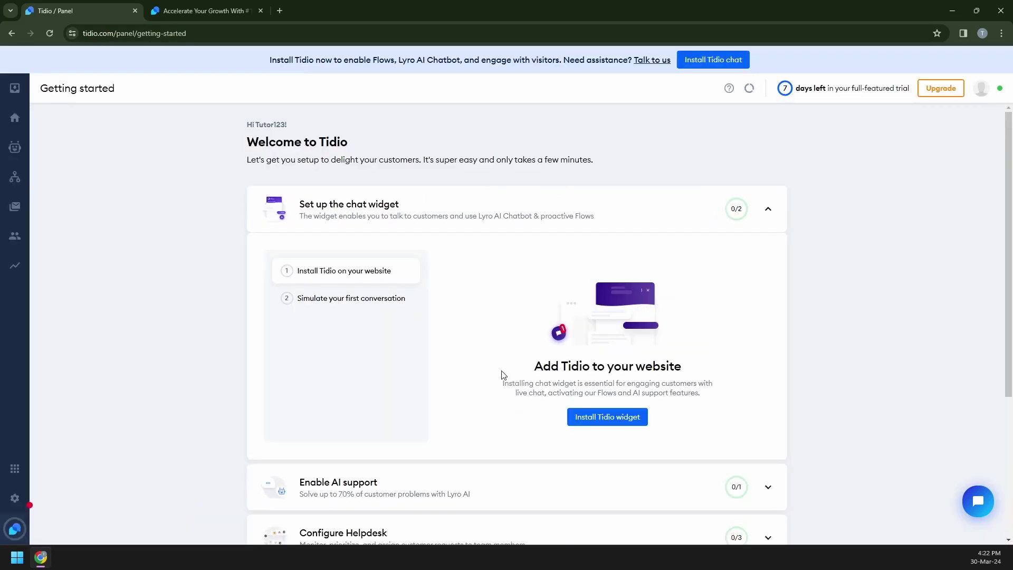
{"action": "double_click", "coordinate": [705, 383]}
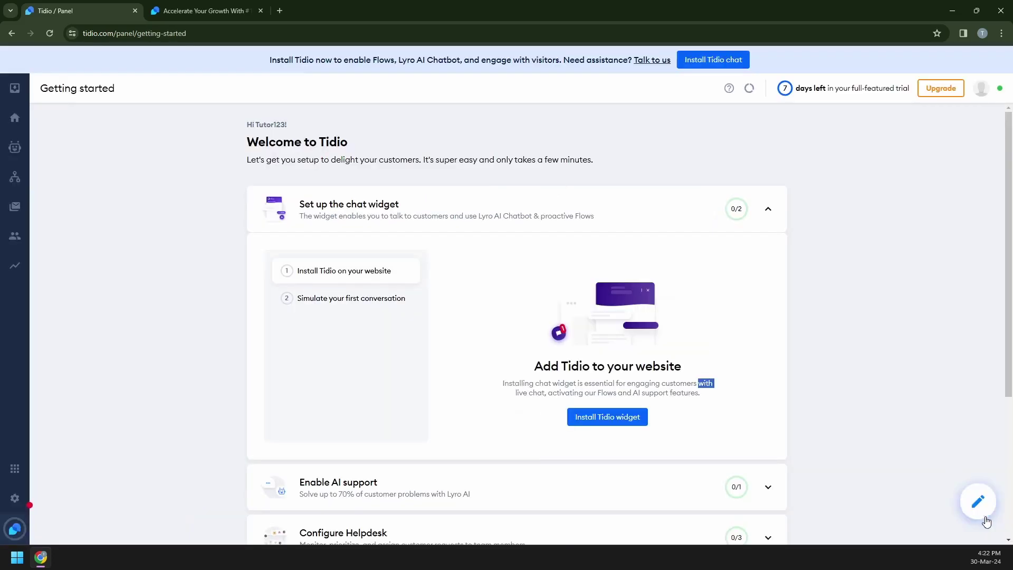
Step: Browse the install-on-website and test-conversation steps of the chat widget section
{"action": "left_click", "coordinate": [324, 302]}
{"action": "left_click", "coordinate": [340, 280]}
{"action": "left_click", "coordinate": [346, 298]}
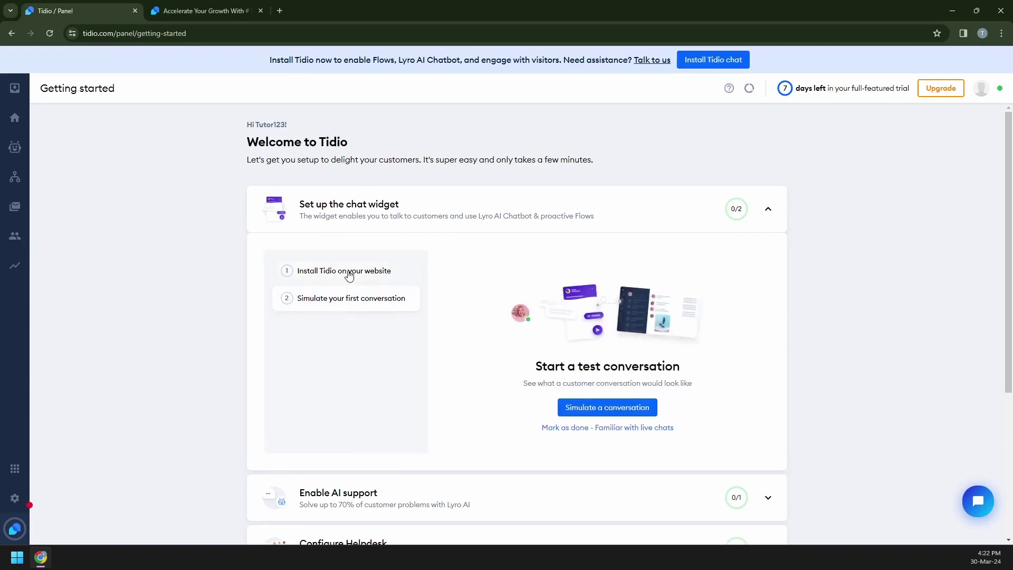
{"action": "left_click", "coordinate": [352, 272]}
{"action": "left_click", "coordinate": [368, 302]}
{"action": "scroll", "coordinate": [366, 298], "scroll_direction": "down", "scroll_amount": 3}
{"action": "scroll", "coordinate": [369, 288], "scroll_direction": "up", "scroll_amount": 3}
Step: Collapse the chat widget section and look inside the Enable AI support section
{"action": "left_click", "coordinate": [393, 205]}
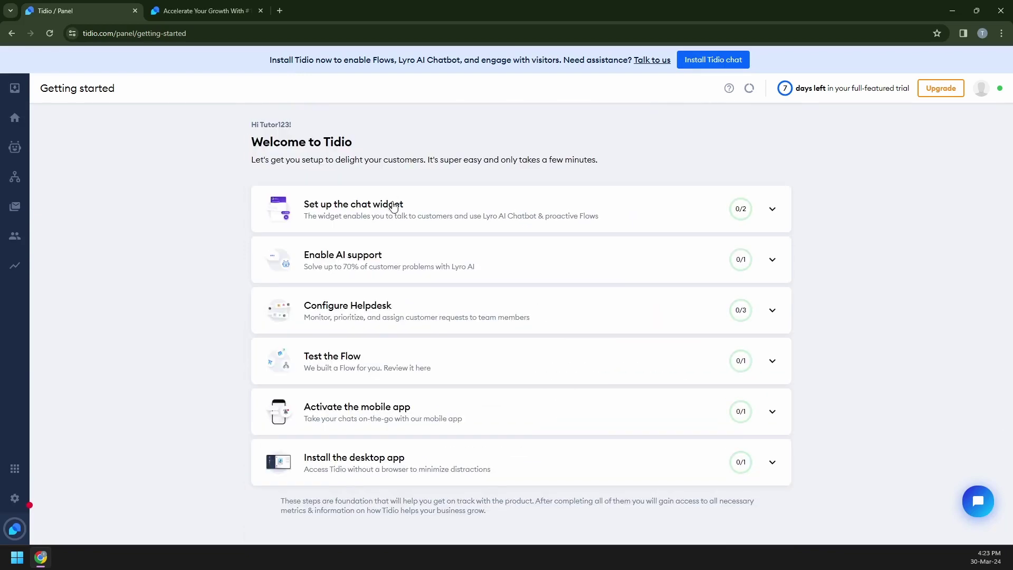
{"action": "left_click", "coordinate": [434, 266]}
{"action": "left_click", "coordinate": [437, 263]}
{"action": "left_click", "coordinate": [408, 268]}
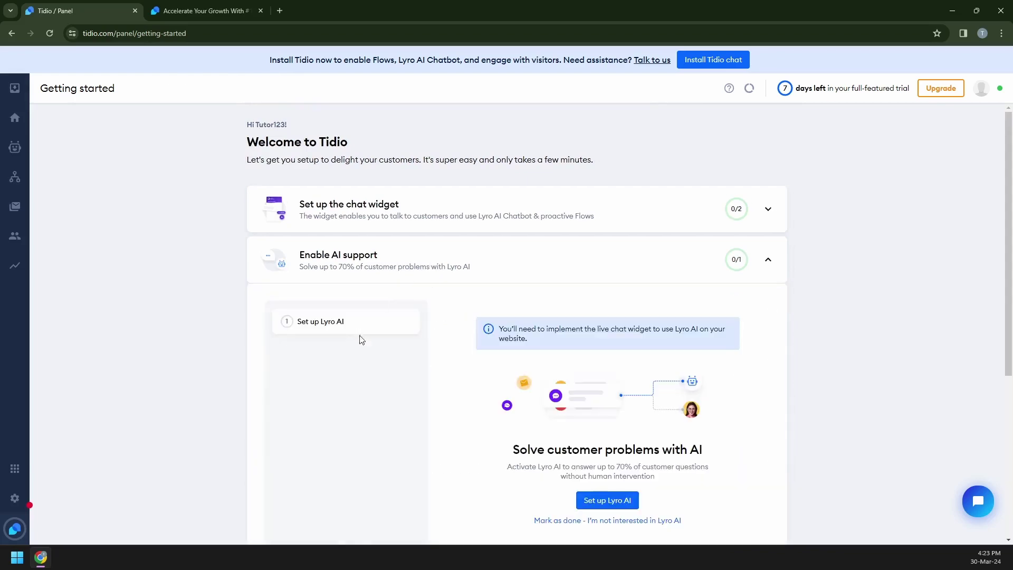
{"action": "scroll", "coordinate": [355, 329], "scroll_direction": "down", "scroll_amount": 2}
{"action": "scroll", "coordinate": [370, 232], "scroll_direction": "up", "scroll_amount": 2}
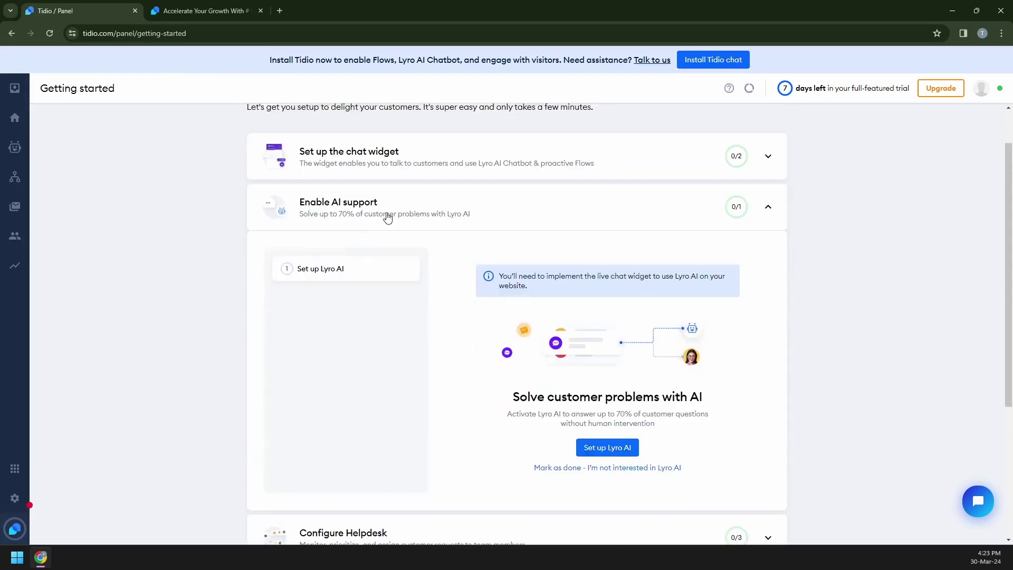
{"action": "left_click", "coordinate": [385, 218]}
Step: Look through the Configure Helpdesk connect-email and create-first-ticket steps
{"action": "left_click", "coordinate": [378, 313]}
{"action": "scroll", "coordinate": [370, 315], "scroll_direction": "down", "scroll_amount": 1}
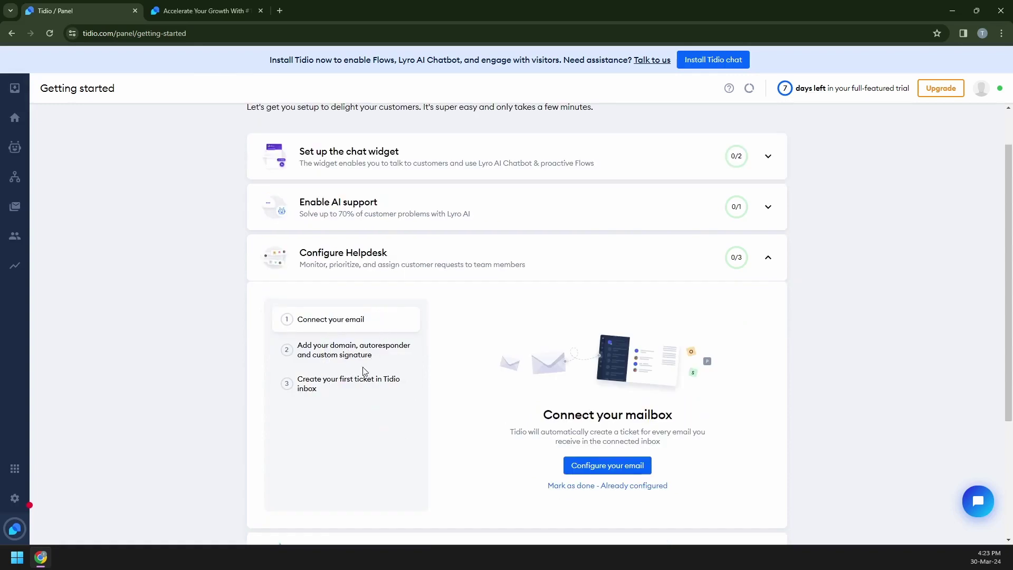
{"action": "left_click", "coordinate": [349, 384]}
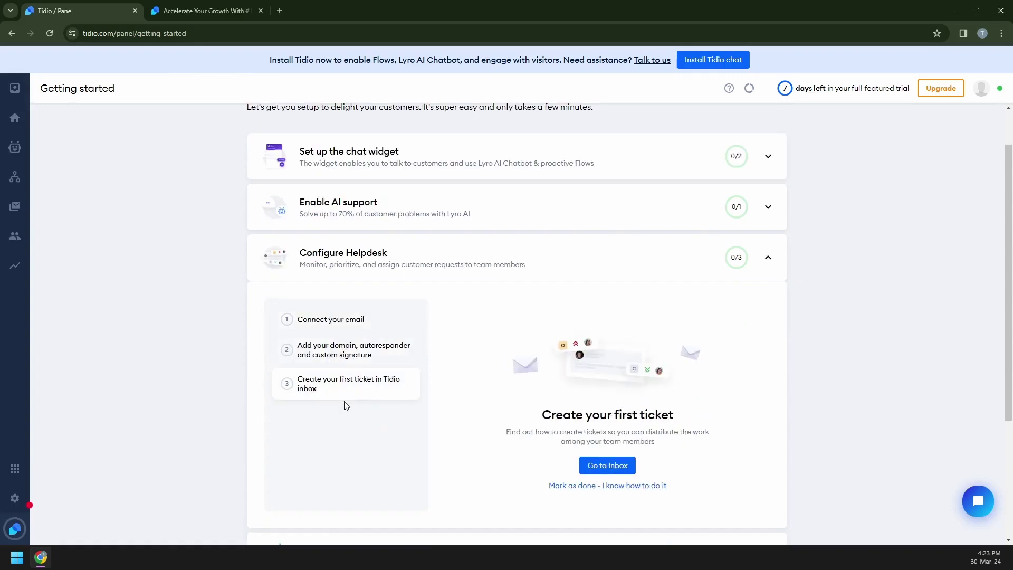
{"action": "left_click", "coordinate": [348, 323]}
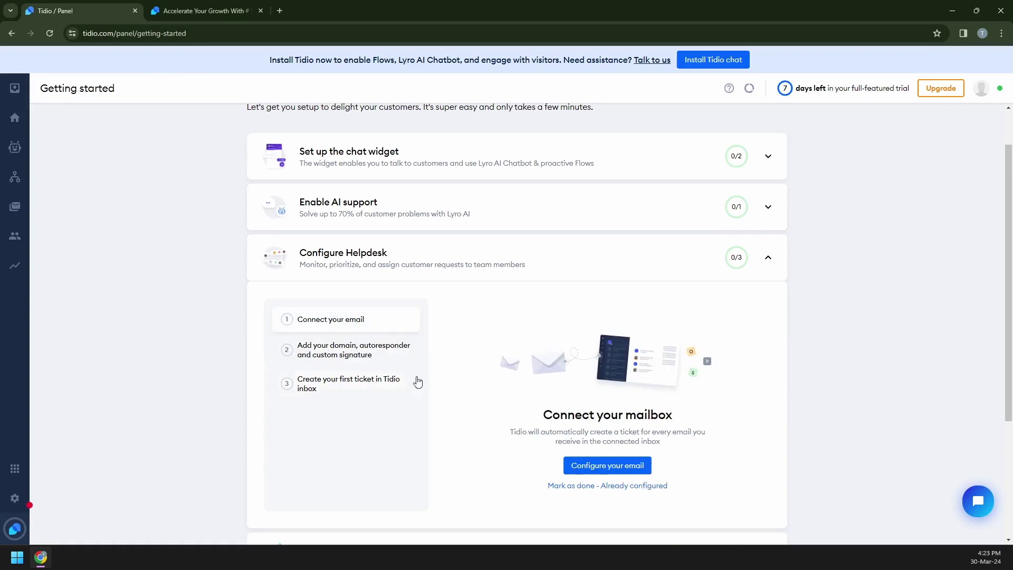
{"action": "left_click", "coordinate": [486, 272]}
Step: Expand the Test the Flow, Activate the mobile app and Install the desktop app sections
{"action": "left_click", "coordinate": [393, 368]}
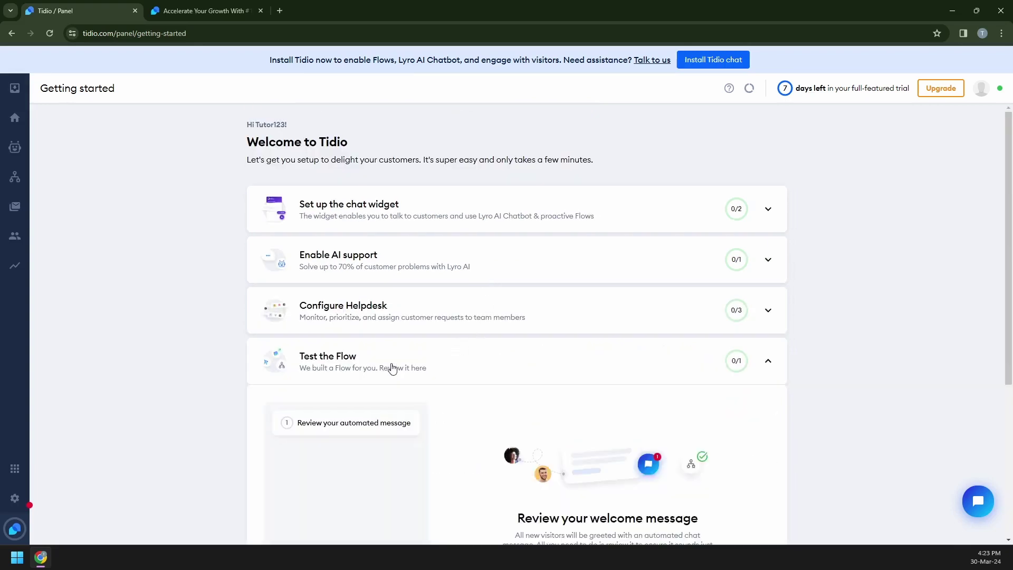
{"action": "scroll", "coordinate": [385, 372], "scroll_direction": "down", "scroll_amount": 2}
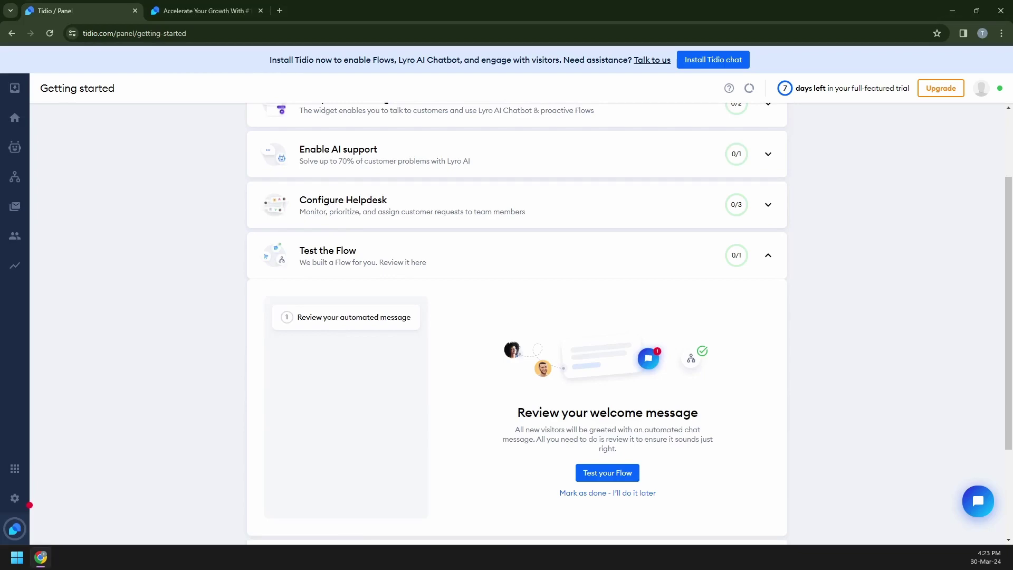
{"action": "scroll", "coordinate": [565, 409], "scroll_direction": "down", "scroll_amount": 3}
{"action": "left_click", "coordinate": [414, 432]}
{"action": "scroll", "coordinate": [415, 430], "scroll_direction": "down", "scroll_amount": 2}
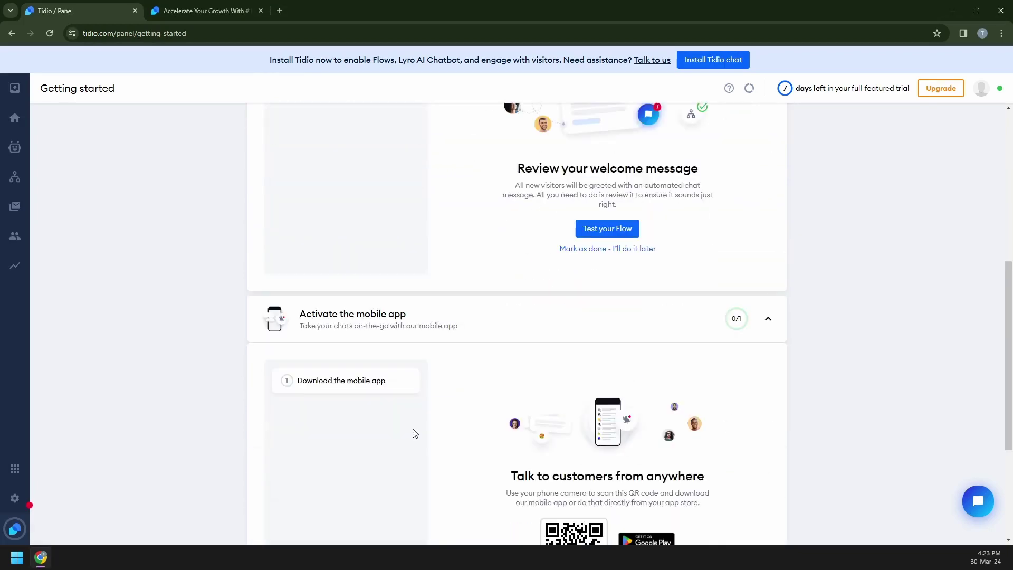
{"action": "scroll", "coordinate": [414, 433], "scroll_direction": "down", "scroll_amount": 3}
{"action": "left_click", "coordinate": [396, 478]}
{"action": "scroll", "coordinate": [409, 465], "scroll_direction": "down", "scroll_amount": 3}
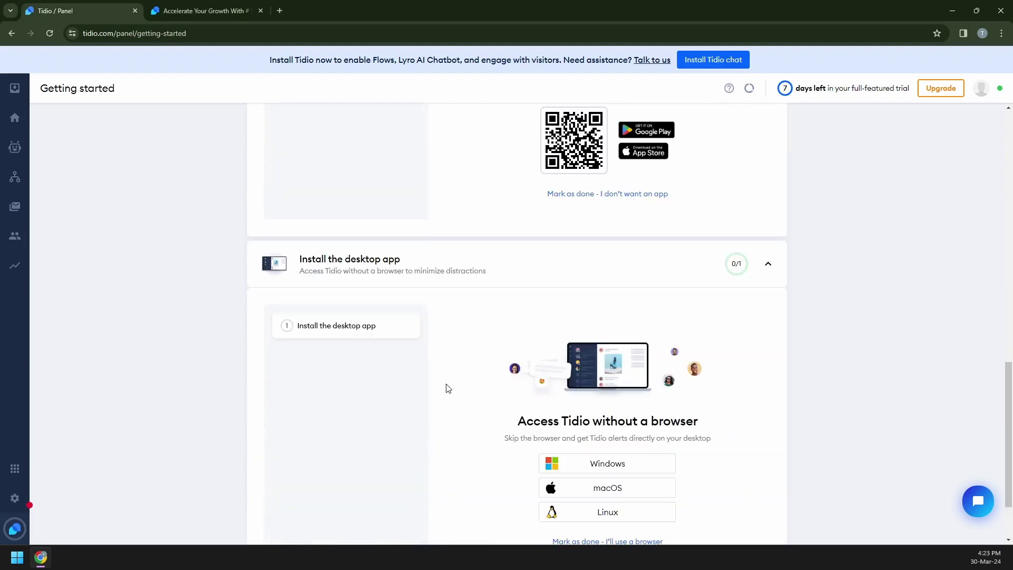
{"action": "scroll", "coordinate": [448, 388], "scroll_direction": "up", "scroll_amount": 15}
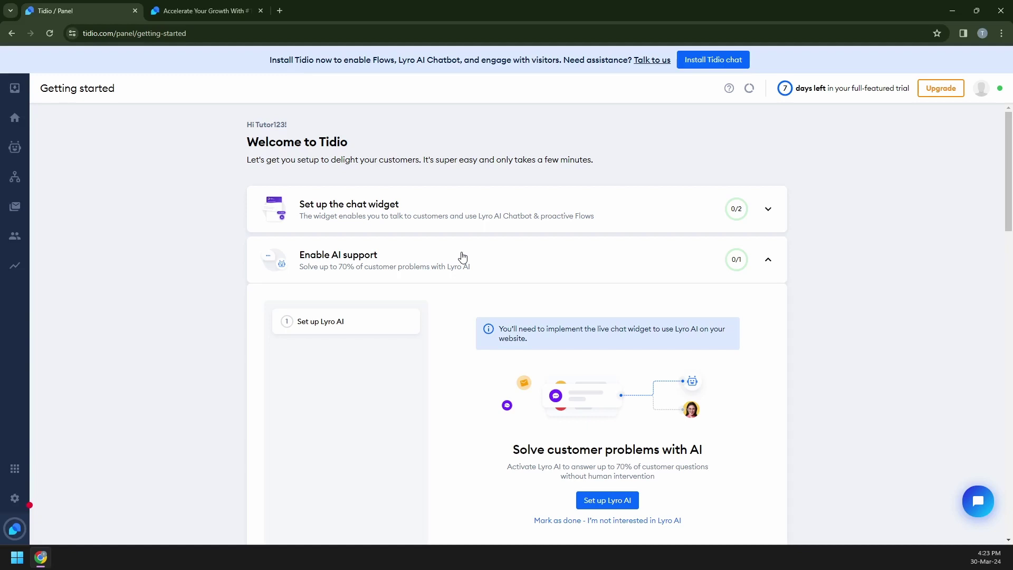
{"action": "scroll", "coordinate": [462, 257], "scroll_direction": "down", "scroll_amount": 2}
Step: Start setting up Lyro AI from the Enable AI support checklist
{"action": "left_click", "coordinate": [601, 400]}
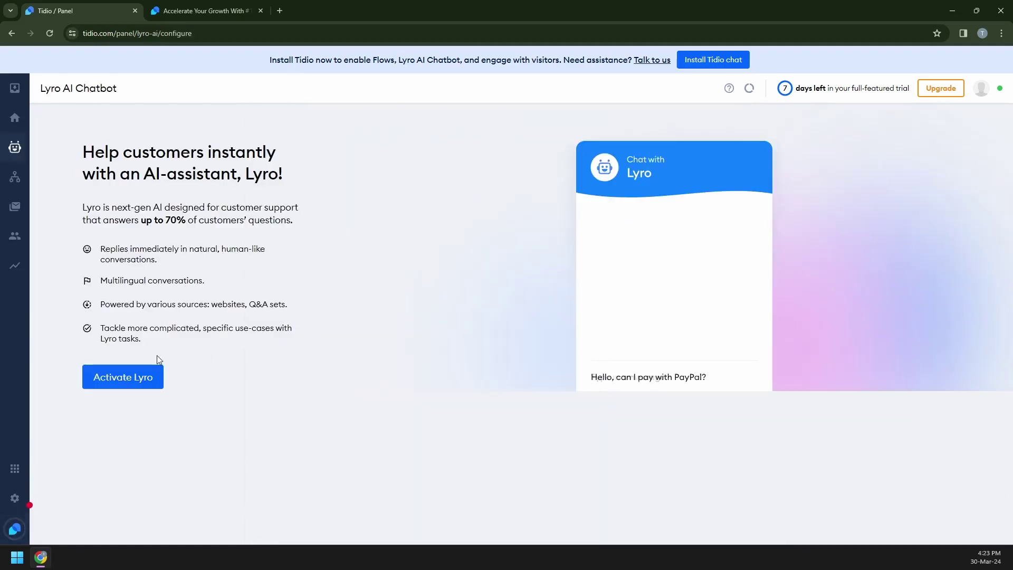
{"action": "left_click_drag", "start_coordinate": [163, 193], "coordinate": [461, 280]}
{"action": "left_click", "coordinate": [553, 226]}
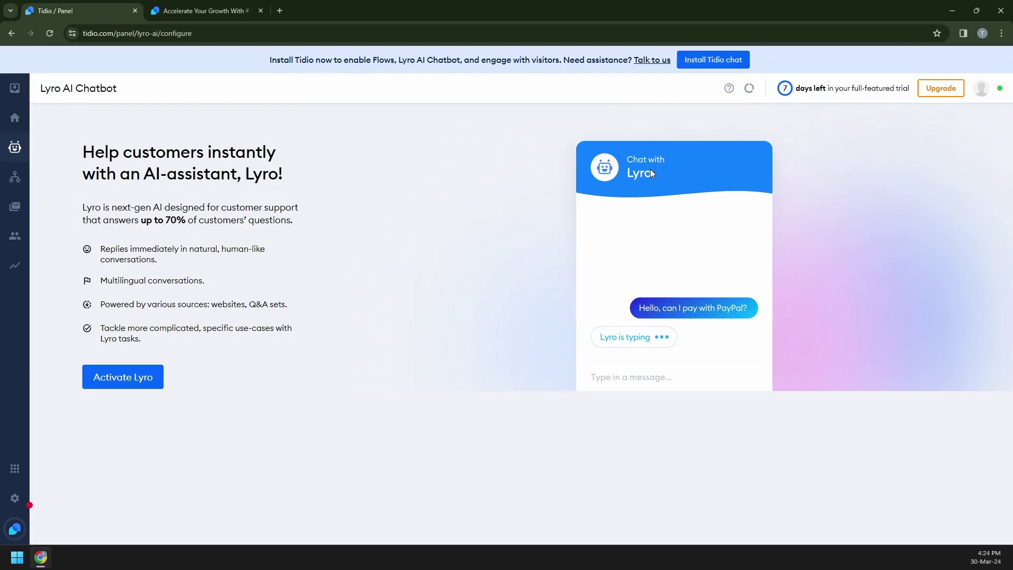
Step: Activate the Lyro chatbot and read the Restrictions of Tidio AI notice
{"action": "left_click", "coordinate": [140, 378]}
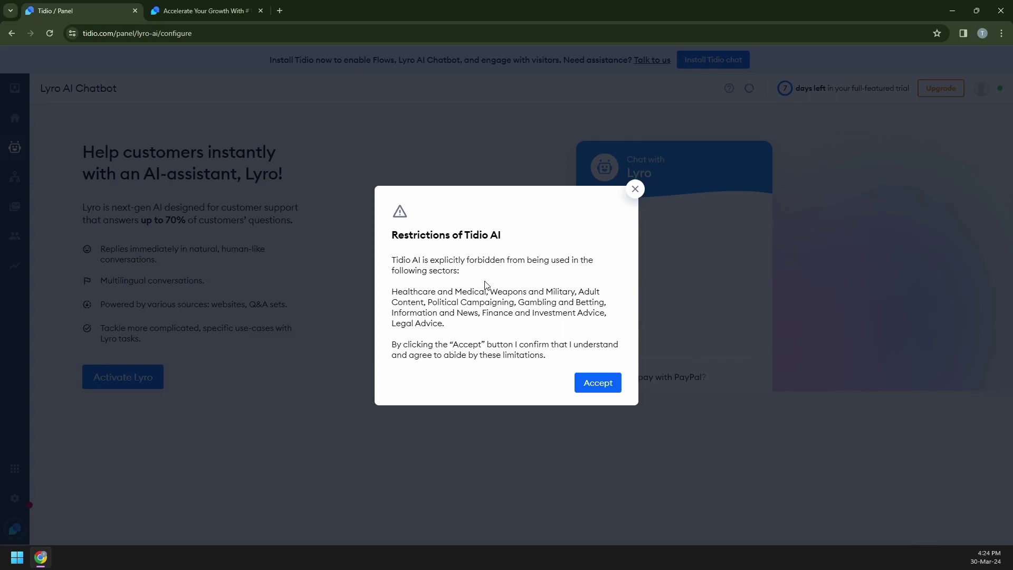
{"action": "double_click", "coordinate": [422, 354]}
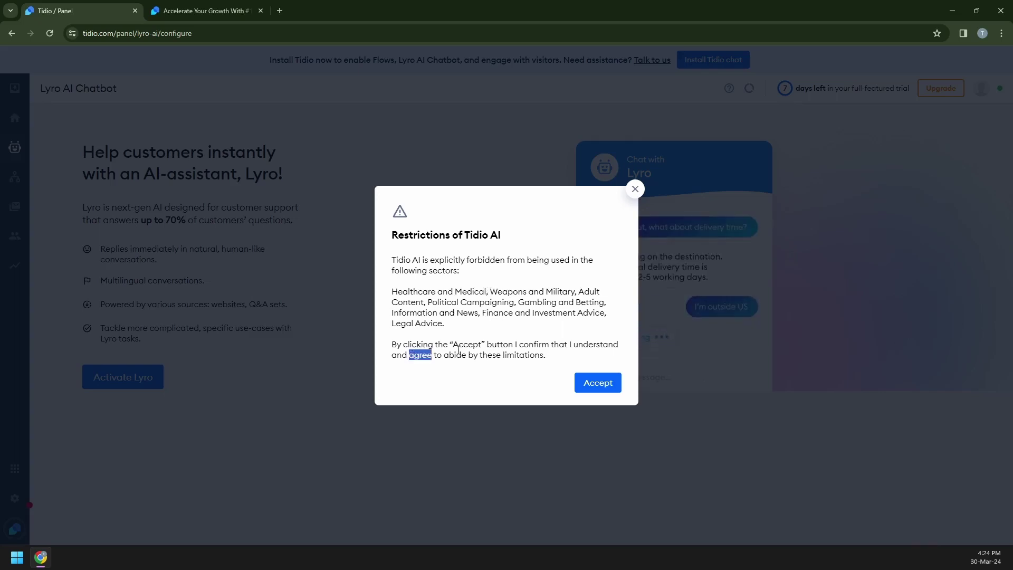
{"action": "left_click", "coordinate": [468, 351]}
{"action": "left_click_drag", "start_coordinate": [393, 292], "coordinate": [450, 328]}
{"action": "left_click", "coordinate": [450, 328]}
Step: Accept the Tidio AI restrictions and move between the website URL fields
{"action": "left_click", "coordinate": [597, 383]}
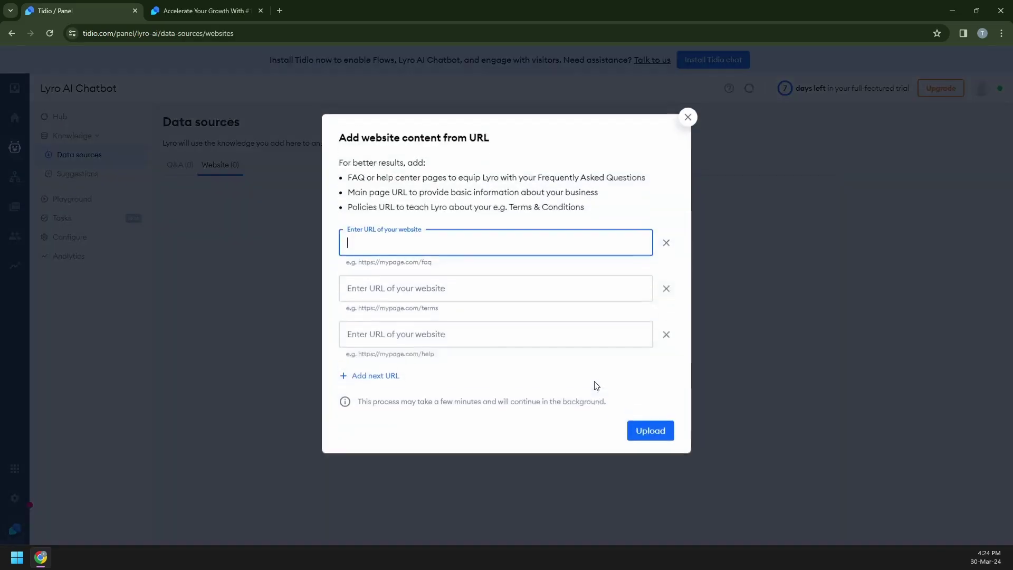
{"action": "left_click", "coordinate": [455, 294]}
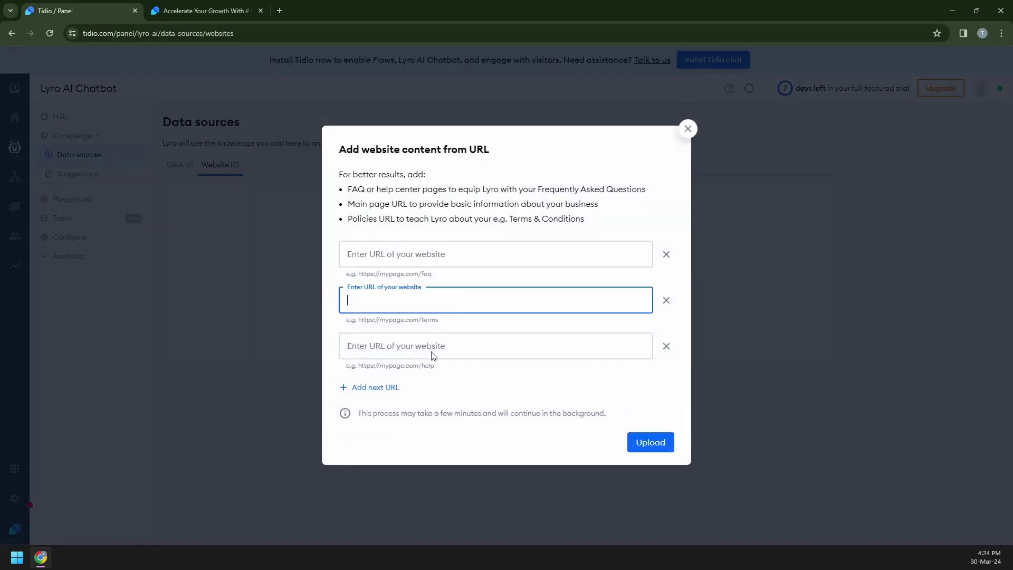
{"action": "left_click", "coordinate": [432, 351]}
{"action": "left_click", "coordinate": [463, 256]}
{"action": "left_click", "coordinate": [455, 299]}
{"action": "left_click", "coordinate": [455, 345]}
{"action": "left_click", "coordinate": [466, 283]}
{"action": "left_click", "coordinate": [475, 254]}
{"action": "left_click", "coordinate": [489, 341]}
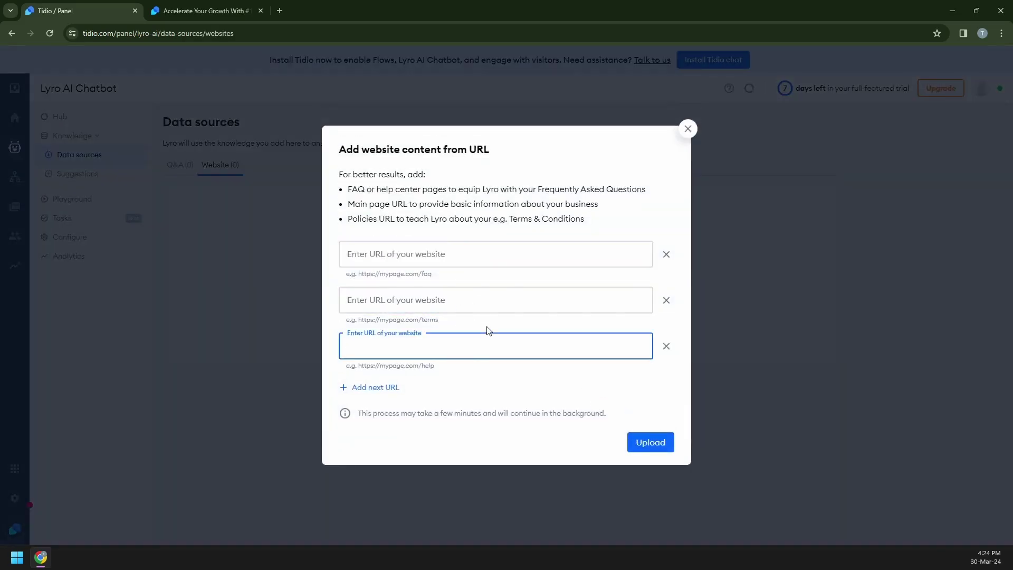
{"action": "left_click", "coordinate": [482, 248]}
Step: Paste the Mailchimp email-marketing-platform URL into the first field and upload it
{"action": "key", "text": "ctrl+v"}
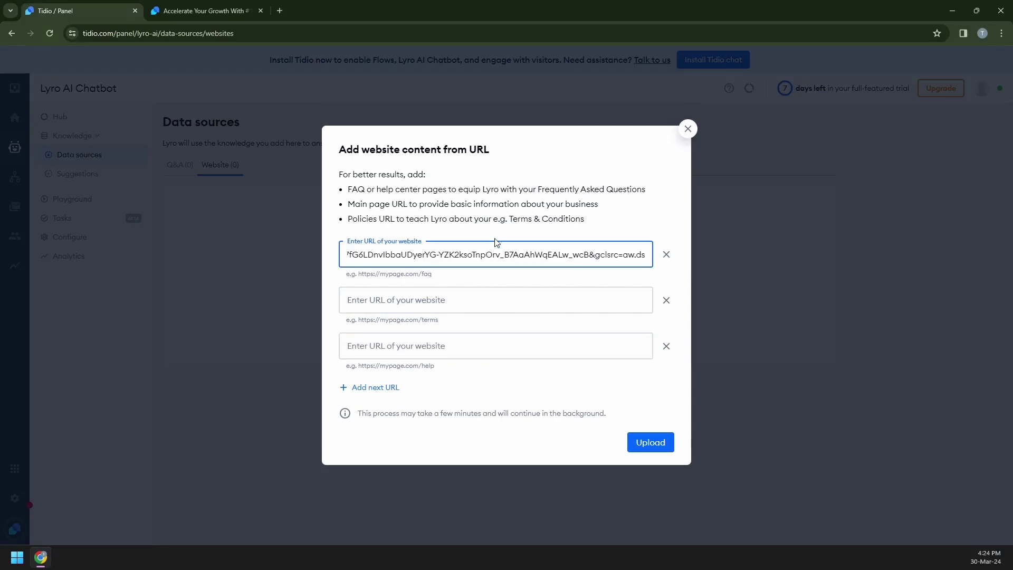
{"action": "left_click", "coordinate": [544, 295]}
{"action": "left_click", "coordinate": [544, 255]}
{"action": "left_click", "coordinate": [542, 296]}
{"action": "left_click", "coordinate": [545, 341]}
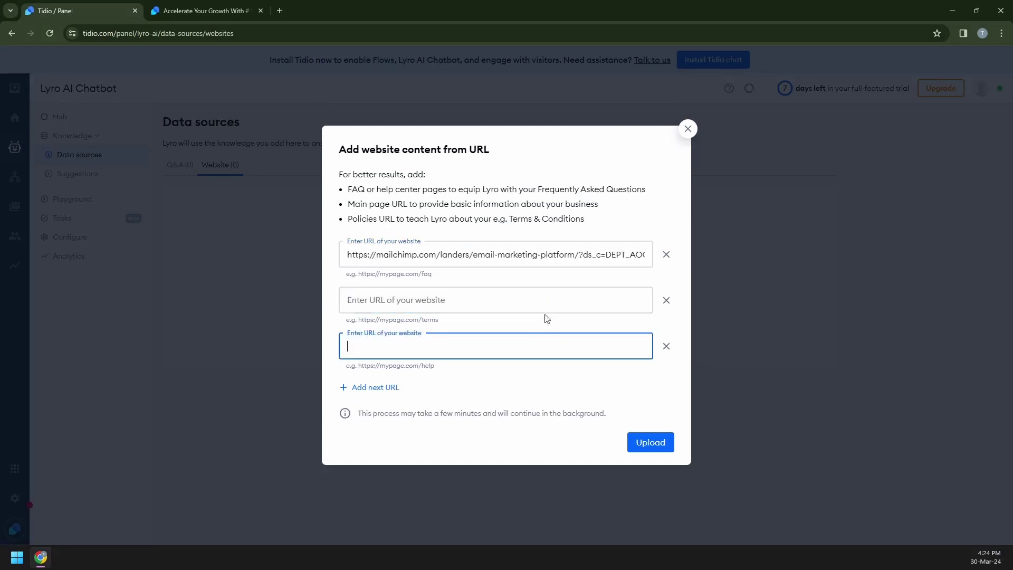
{"action": "left_click", "coordinate": [551, 300]}
{"action": "left_click", "coordinate": [547, 255]}
{"action": "left_click", "coordinate": [552, 303]}
{"action": "left_click", "coordinate": [552, 342]}
{"action": "left_click", "coordinate": [554, 300]}
{"action": "left_click", "coordinate": [556, 254]}
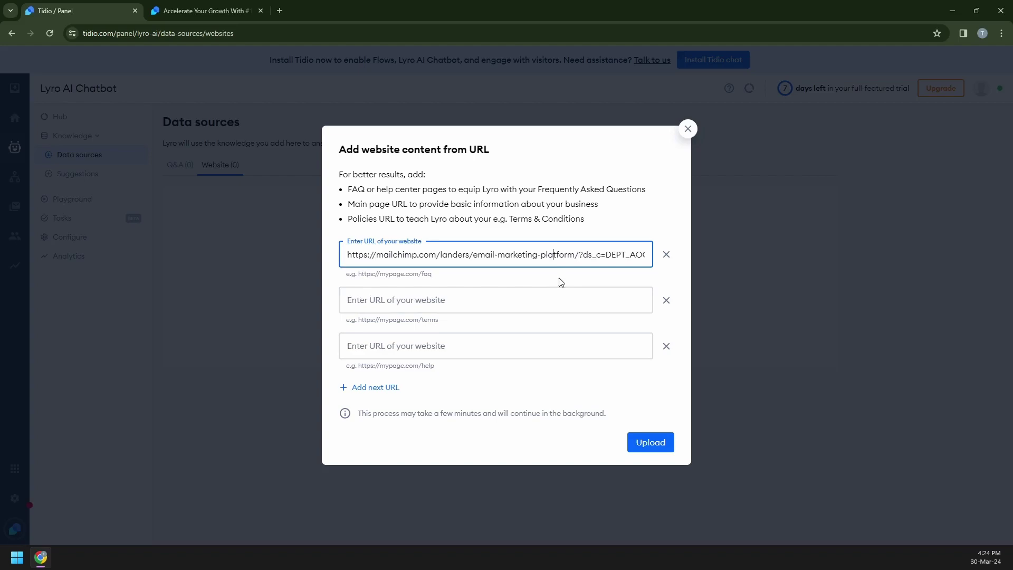
{"action": "left_click", "coordinate": [650, 446]}
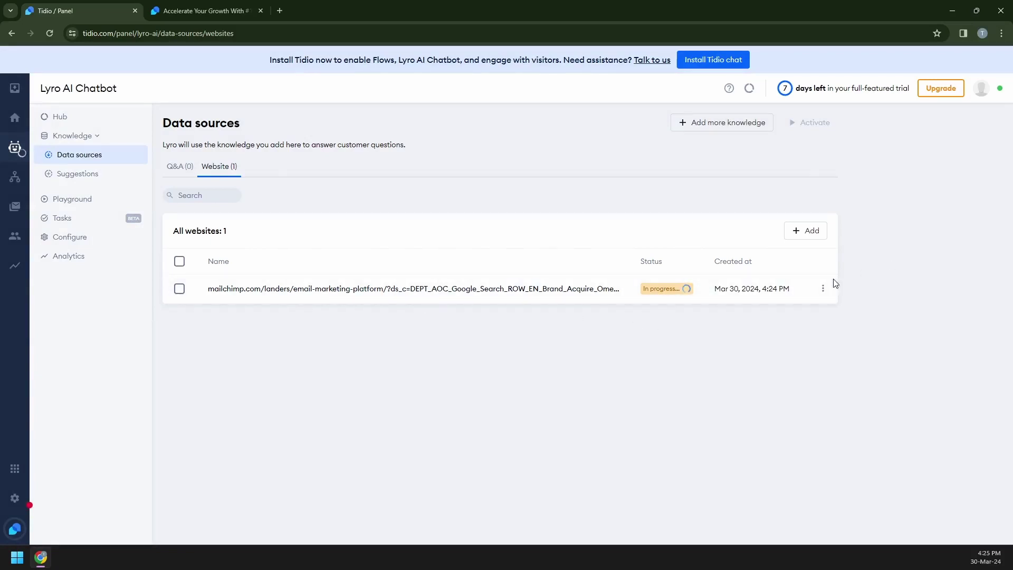
Step: Check the Mailchimp source options without deleting, then compare the unanswered and industry-based suggested questions
{"action": "left_click", "coordinate": [823, 288]}
{"action": "left_click", "coordinate": [587, 357]}
{"action": "left_click", "coordinate": [82, 176]}
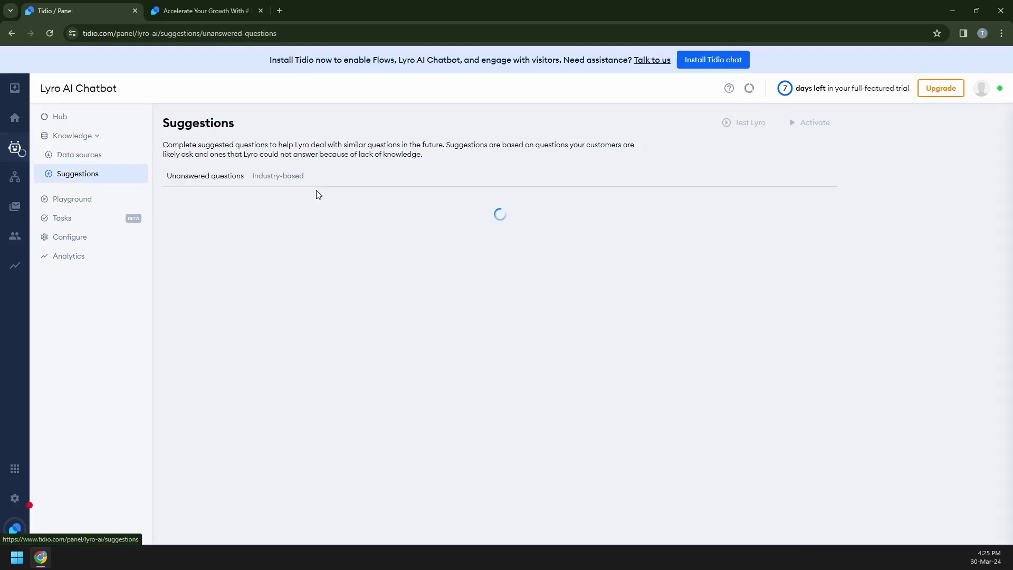
{"action": "left_click", "coordinate": [268, 178]}
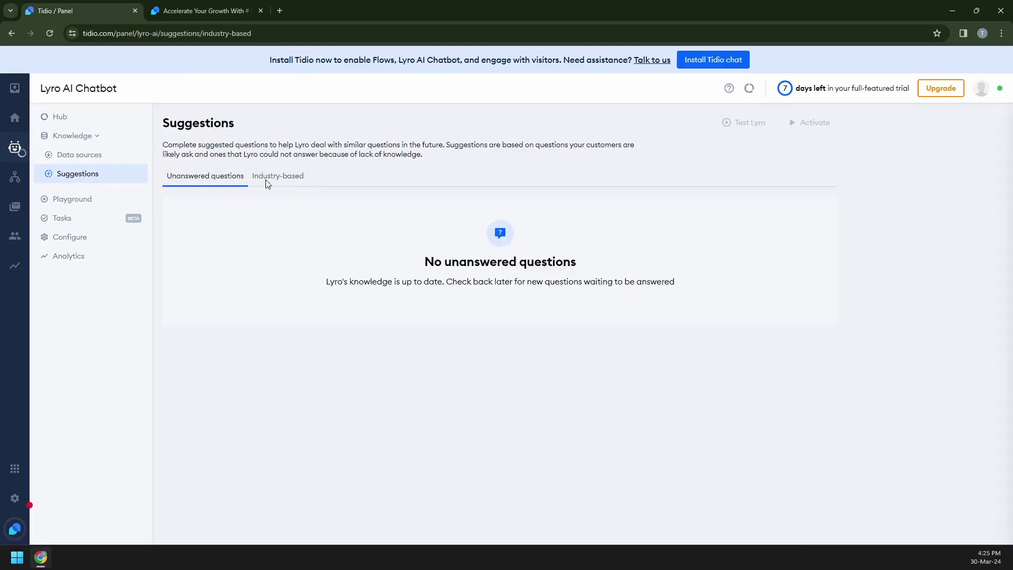
{"action": "left_click", "coordinate": [227, 178]}
{"action": "left_click", "coordinate": [264, 176]}
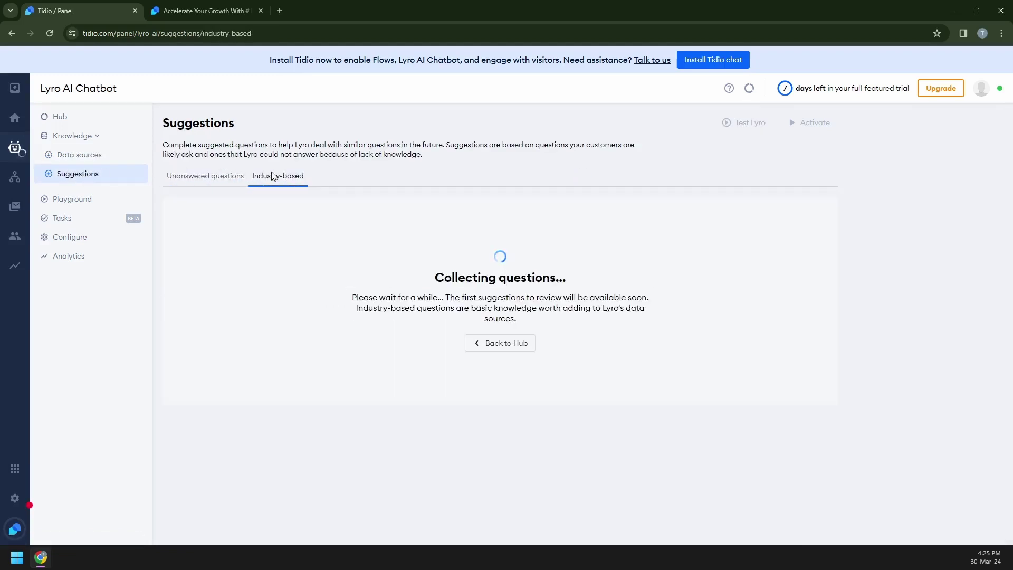
Step: Visit Data sources and the Playground, then open Lyro's empty Tasks page
{"action": "left_click", "coordinate": [106, 161]}
{"action": "left_click", "coordinate": [113, 201]}
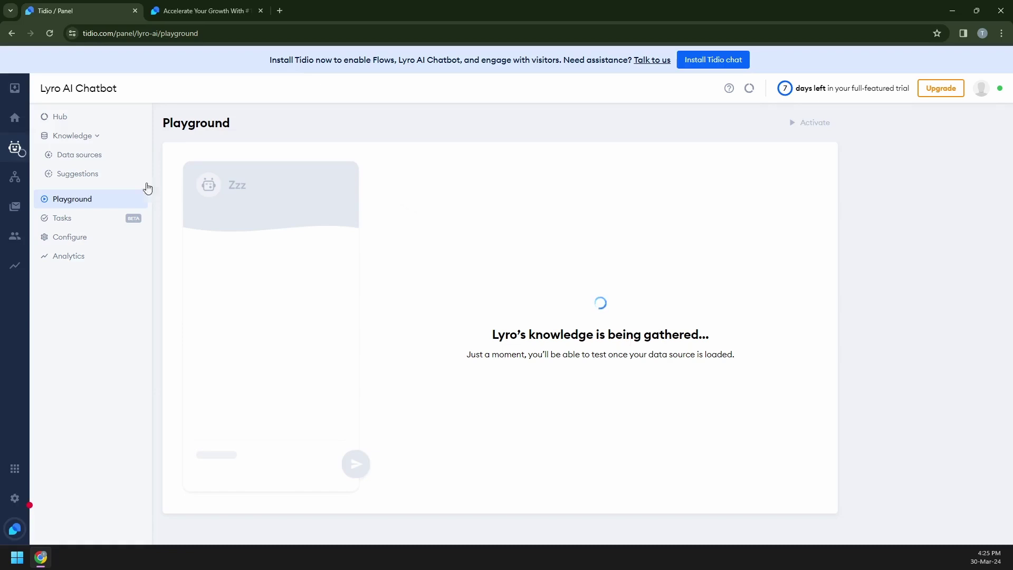
{"action": "left_click", "coordinate": [84, 221]}
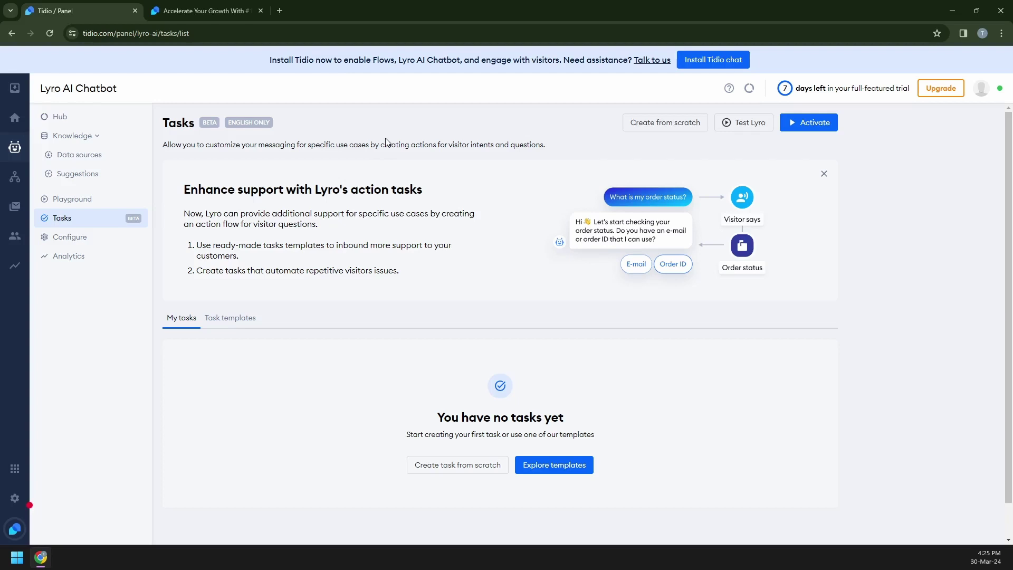
Step: Open Explore templates and highlight the Return policy template title
{"action": "scroll", "coordinate": [470, 295], "scroll_direction": "down", "scroll_amount": 1}
{"action": "left_click", "coordinate": [552, 453]}
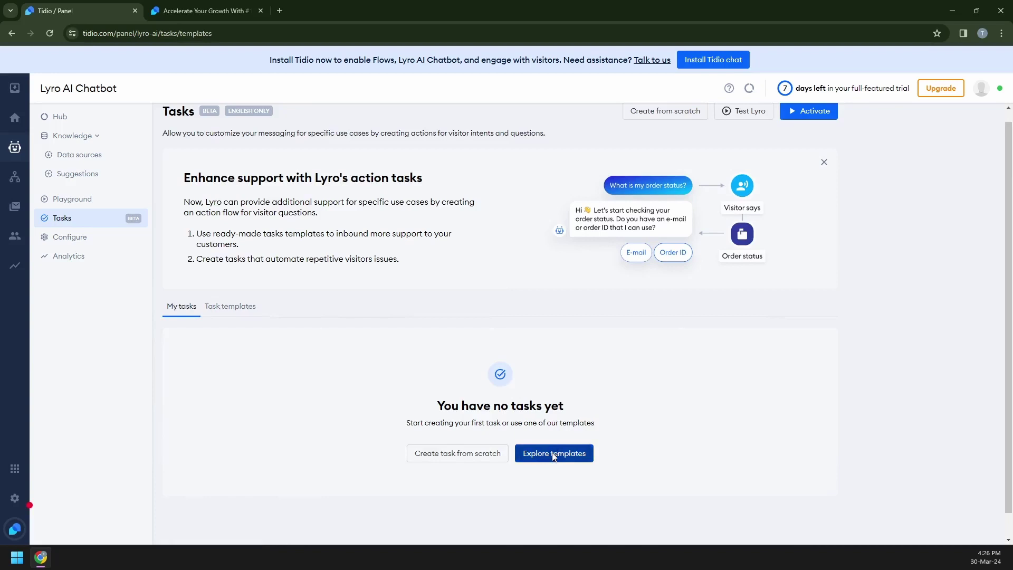
{"action": "scroll", "coordinate": [541, 442], "scroll_direction": "down", "scroll_amount": 1}
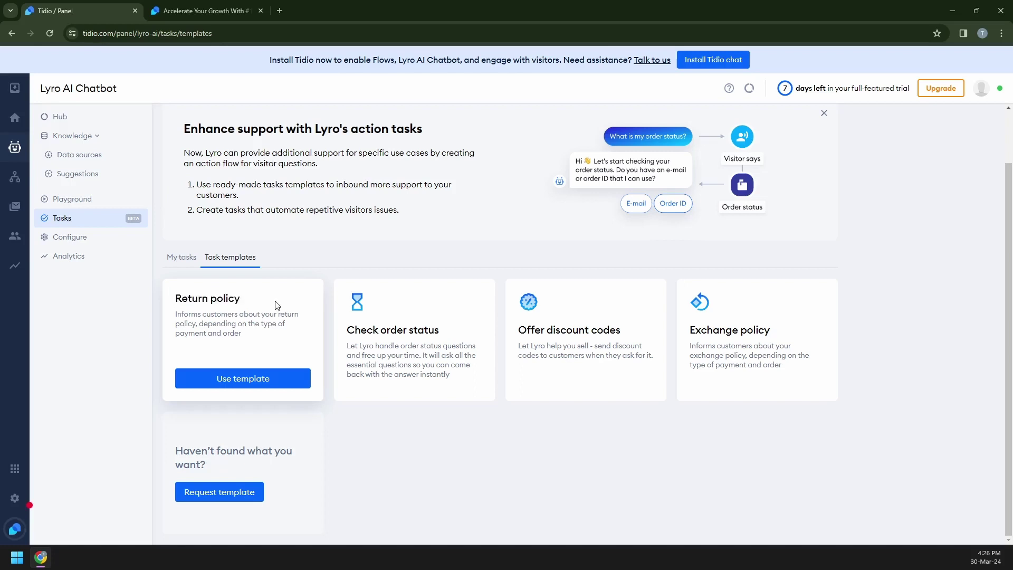
{"action": "left_click_drag", "start_coordinate": [191, 299], "coordinate": [238, 300]}
{"action": "left_click", "coordinate": [235, 311]}
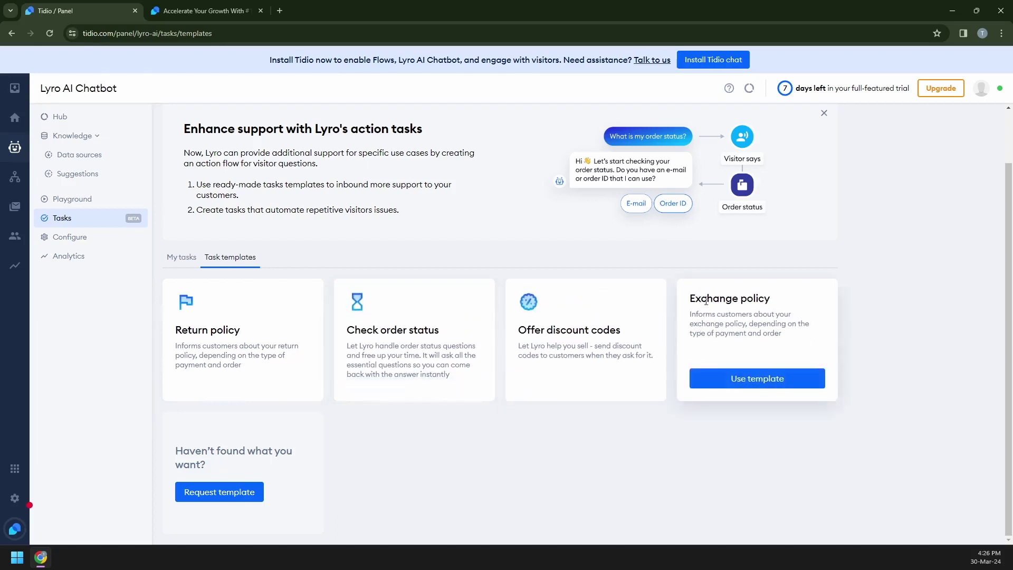
Step: Highlight words in the Check order status and Offer discount codes template titles
{"action": "double_click", "coordinate": [364, 299]}
{"action": "left_click", "coordinate": [432, 299]}
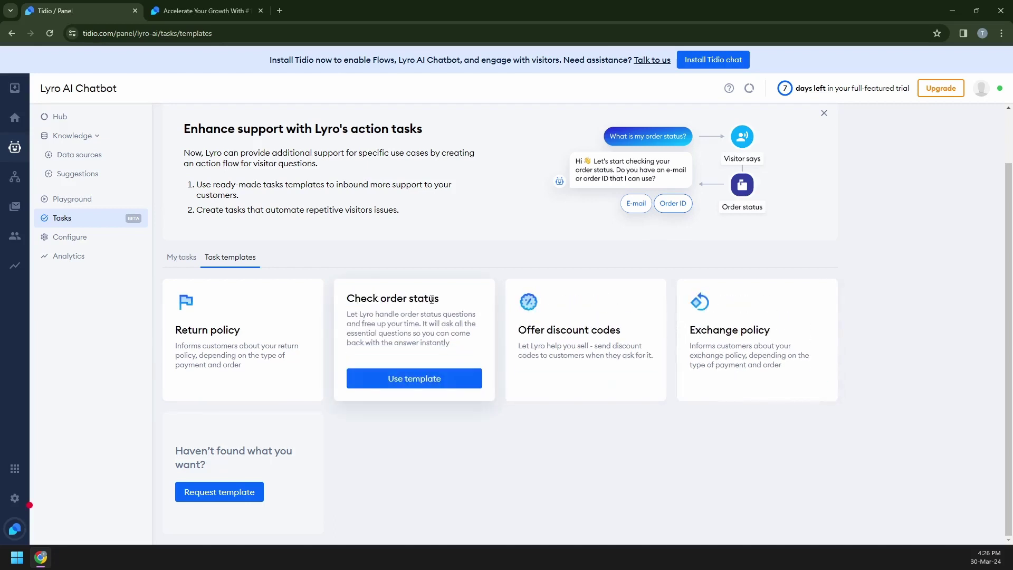
{"action": "double_click", "coordinate": [362, 299]}
{"action": "left_click", "coordinate": [603, 300]}
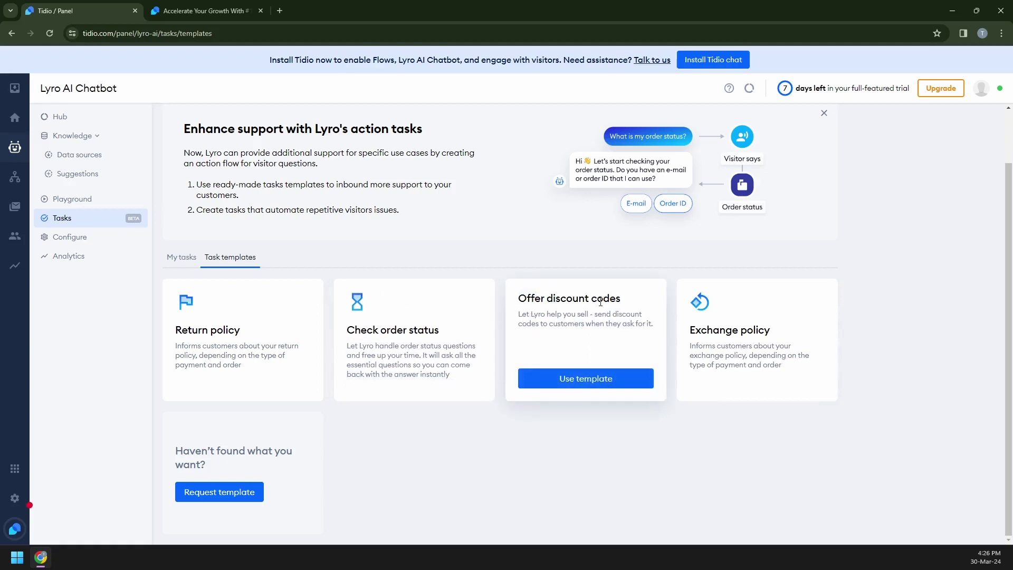
{"action": "double_click", "coordinate": [601, 300]}
{"action": "left_click", "coordinate": [591, 300]}
{"action": "double_click", "coordinate": [567, 300]}
{"action": "left_click", "coordinate": [587, 301]}
{"action": "double_click", "coordinate": [579, 303]}
{"action": "left_click", "coordinate": [532, 299]}
{"action": "double_click", "coordinate": [531, 298]}
{"action": "double_click", "coordinate": [606, 298]}
{"action": "double_click", "coordinate": [568, 298]}
{"action": "left_click", "coordinate": [530, 298]}
{"action": "double_click", "coordinate": [529, 299]}
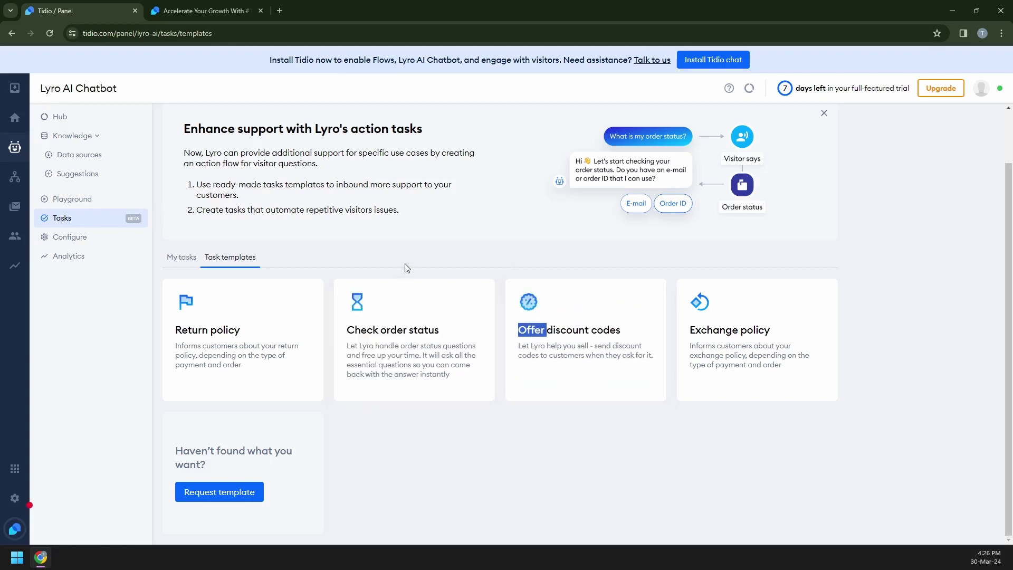
Step: Return to Lyro's Website data sources and confirm the website source shows Used status
{"action": "left_click", "coordinate": [16, 179]}
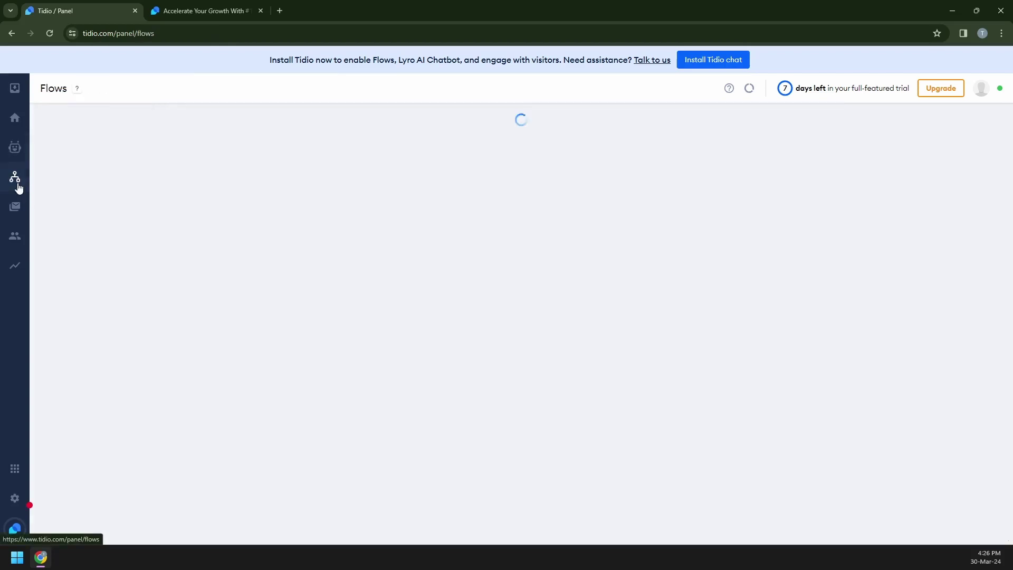
{"action": "left_click", "coordinate": [17, 139]}
{"action": "left_click", "coordinate": [15, 117]}
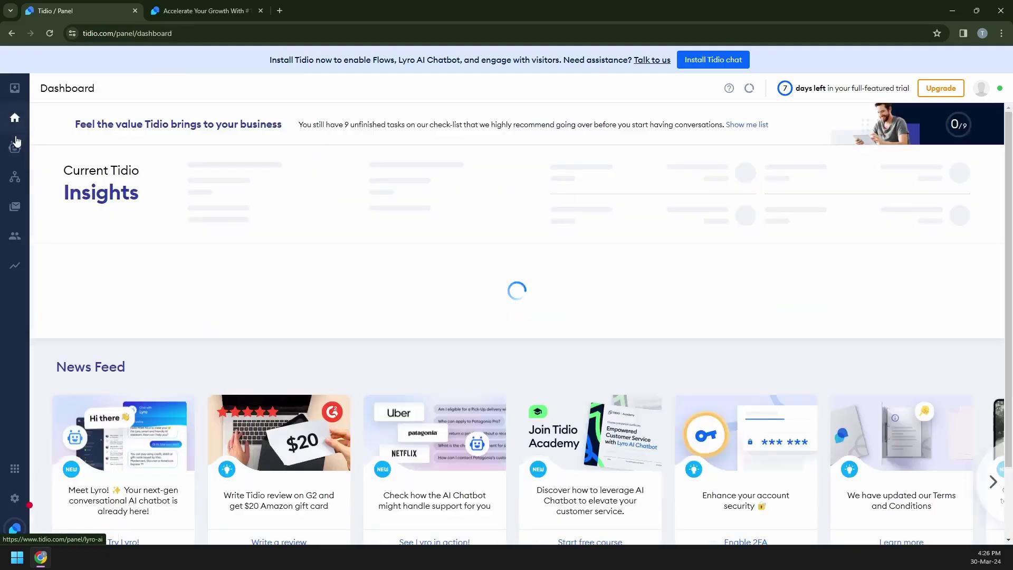
{"action": "left_click", "coordinate": [15, 147]}
{"action": "left_click", "coordinate": [56, 156]}
{"action": "left_click", "coordinate": [74, 174]}
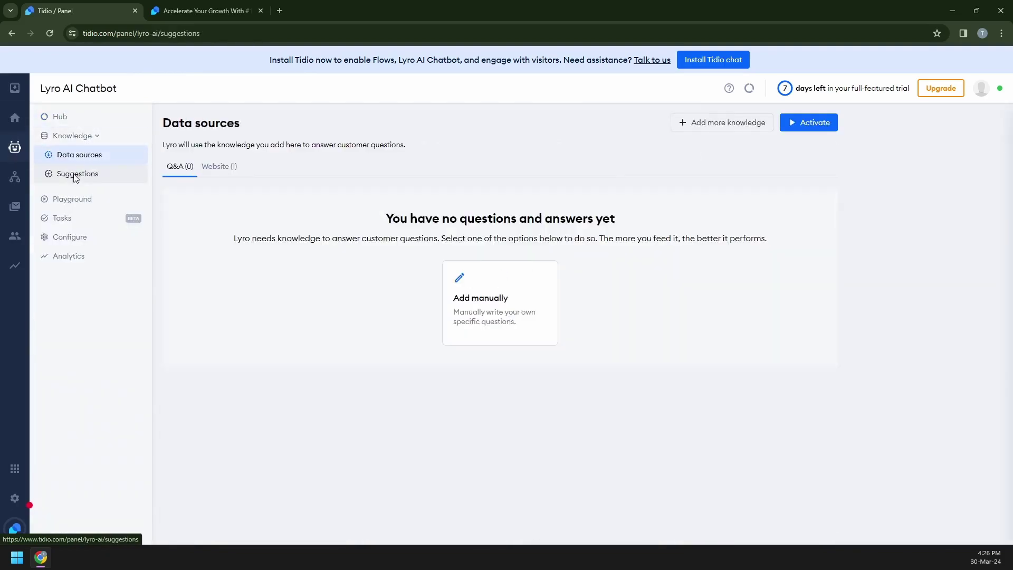
{"action": "left_click", "coordinate": [74, 157]}
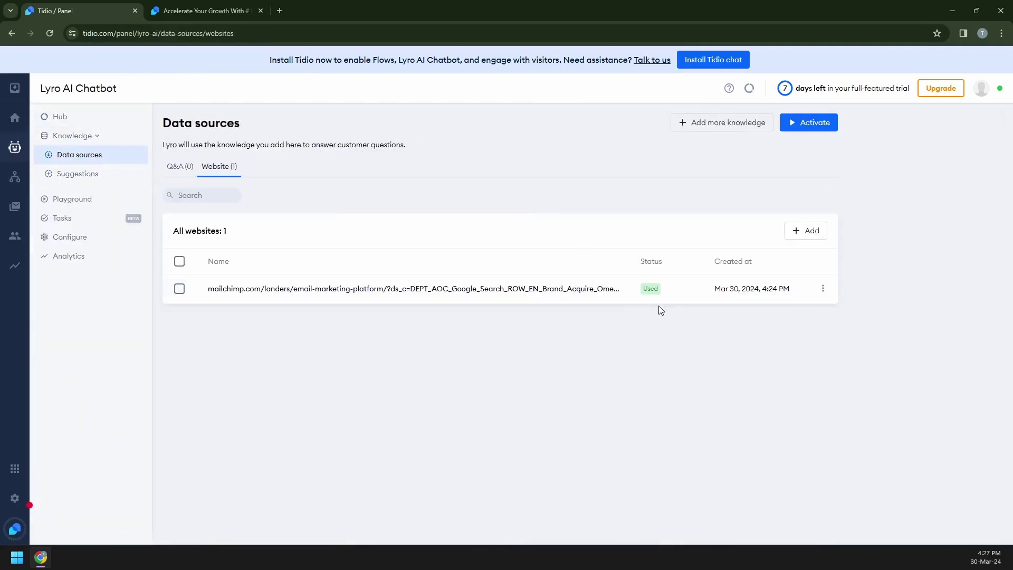
{"action": "double_click", "coordinate": [651, 289]}
{"action": "left_click", "coordinate": [310, 174]}
Step: In the Playground, ask what the Mailchimp Standard plan includes and read Lyro's answer
{"action": "left_click", "coordinate": [67, 198]}
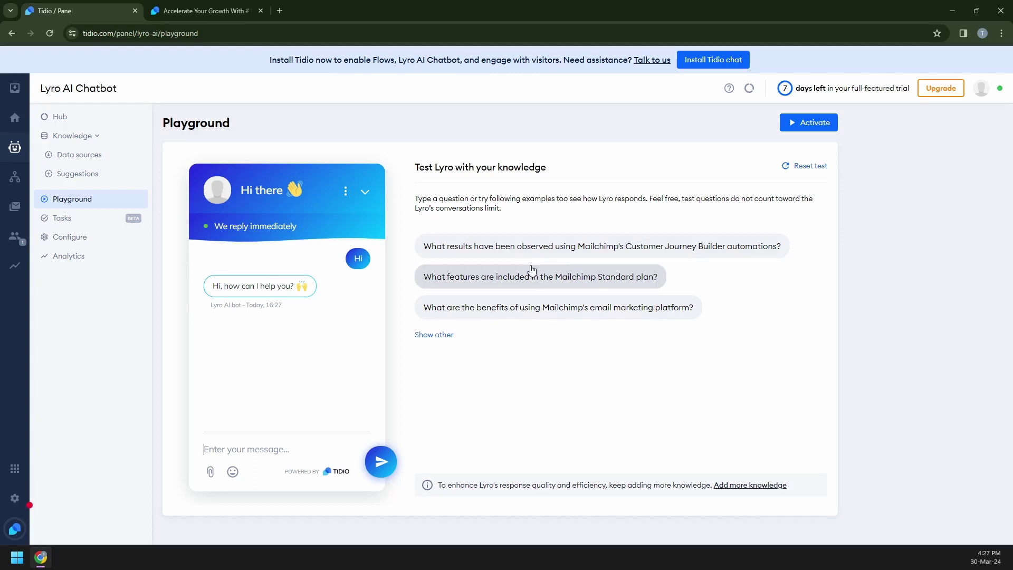
{"action": "left_click", "coordinate": [525, 285]}
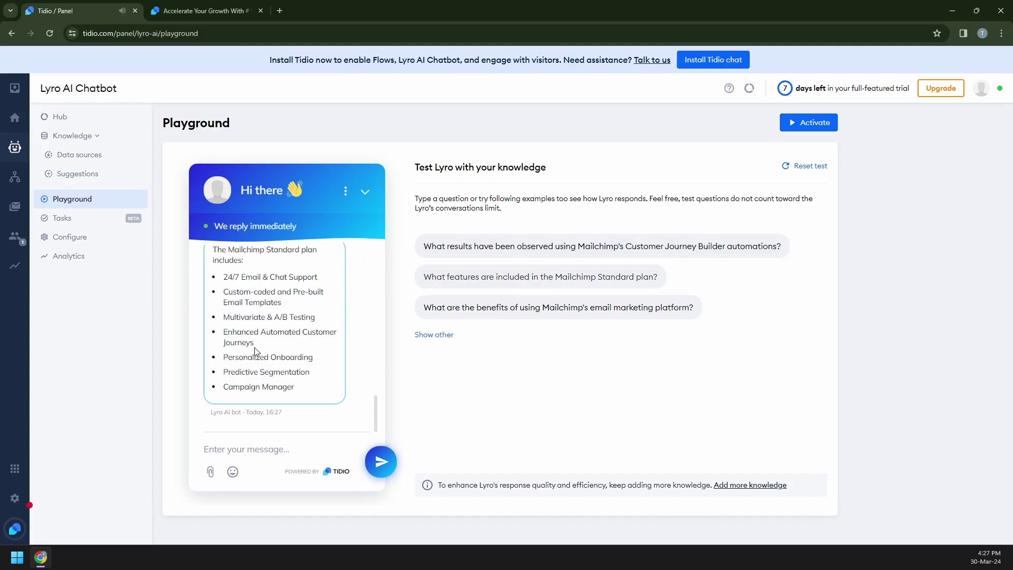
{"action": "scroll", "coordinate": [260, 347], "scroll_direction": "up", "scroll_amount": 1}
{"action": "scroll", "coordinate": [260, 347], "scroll_direction": "down", "scroll_amount": 1}
{"action": "scroll", "coordinate": [262, 350], "scroll_direction": "up", "scroll_amount": 1}
{"action": "scroll", "coordinate": [258, 352], "scroll_direction": "down", "scroll_amount": 1}
Step: Reset the Playground test chat and switch to the Q&A data sources tab
{"action": "left_click", "coordinate": [434, 335]}
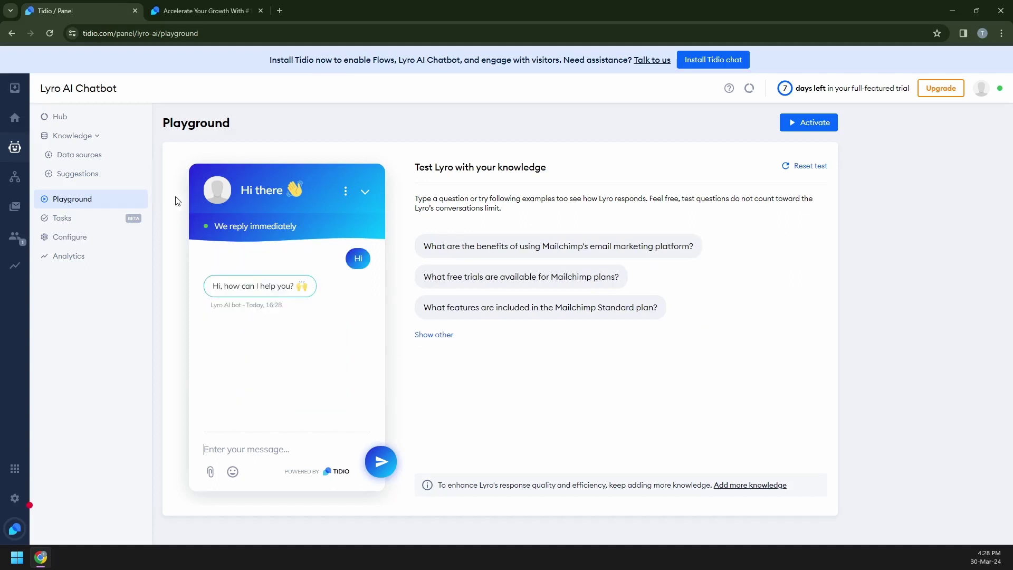
{"action": "left_click", "coordinate": [104, 175]}
{"action": "left_click", "coordinate": [108, 157]}
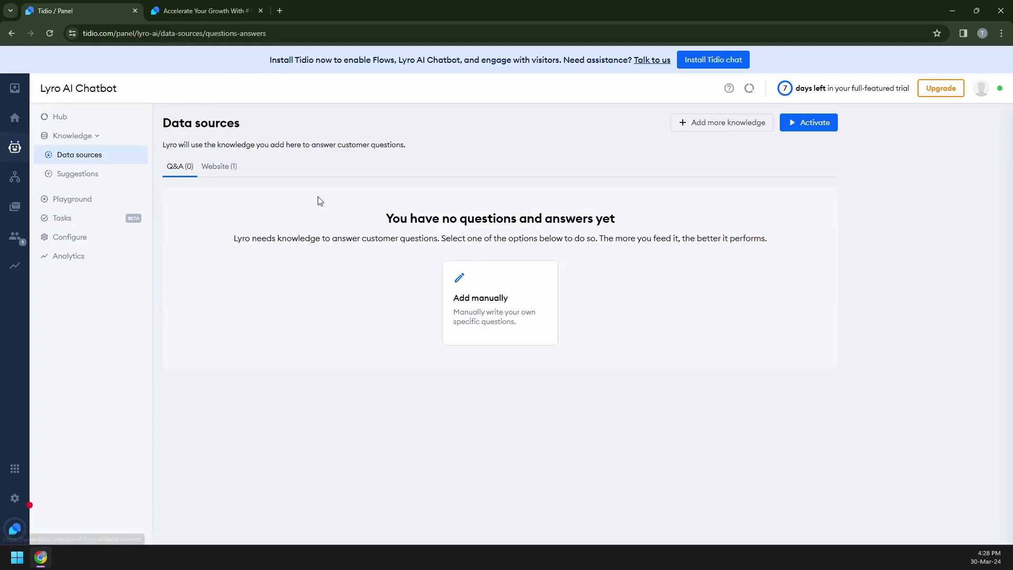
Step: Start a manual Q&A entry, then close the blank form without saving
{"action": "left_click", "coordinate": [489, 294]}
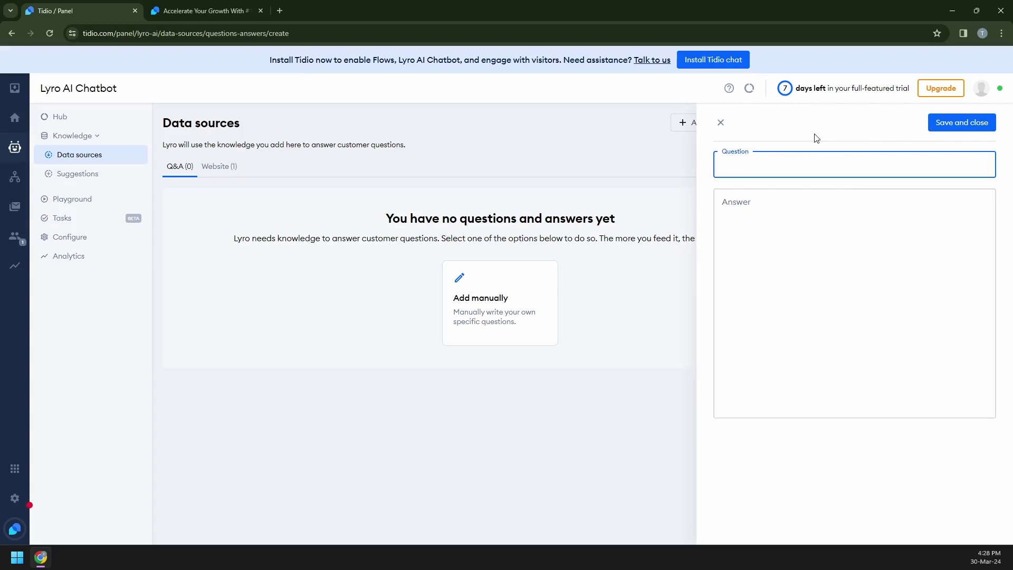
{"action": "left_click", "coordinate": [786, 218]}
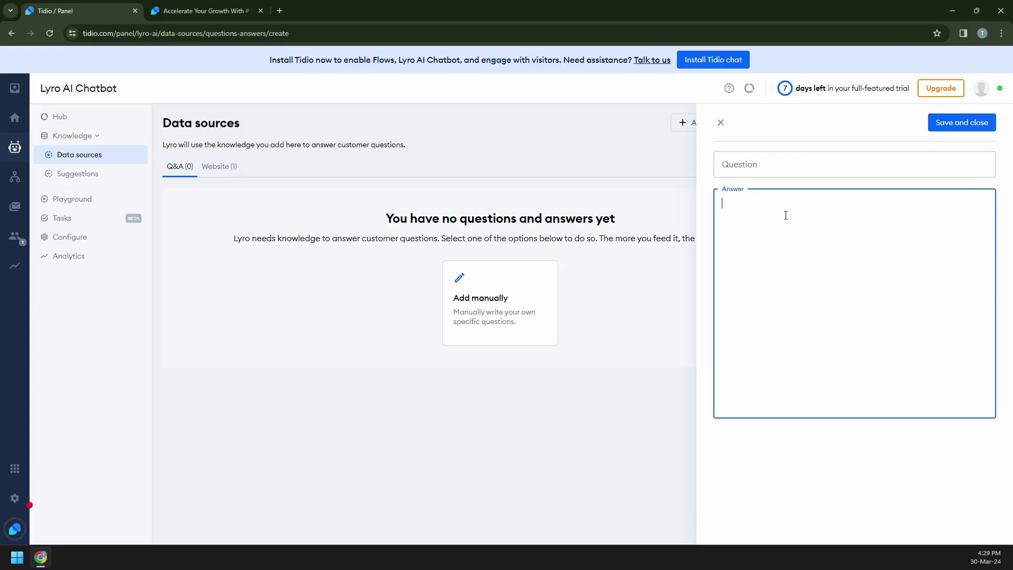
{"action": "left_click", "coordinate": [720, 122]}
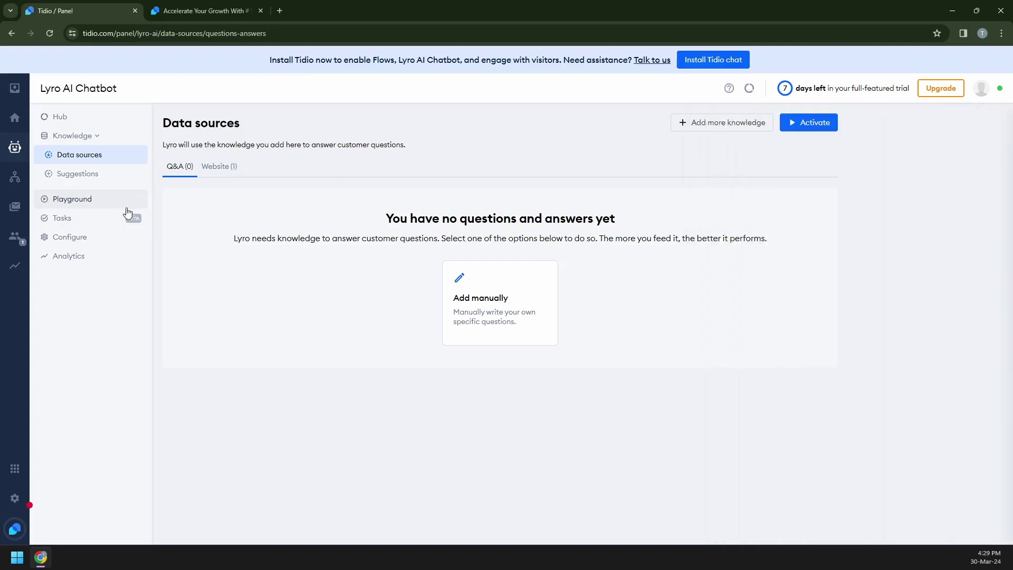
Step: Visit Tasks, Playground, Flows and Email Marketing, ending on the Customers visitors list
{"action": "left_click", "coordinate": [87, 221]}
{"action": "left_click", "coordinate": [58, 199]}
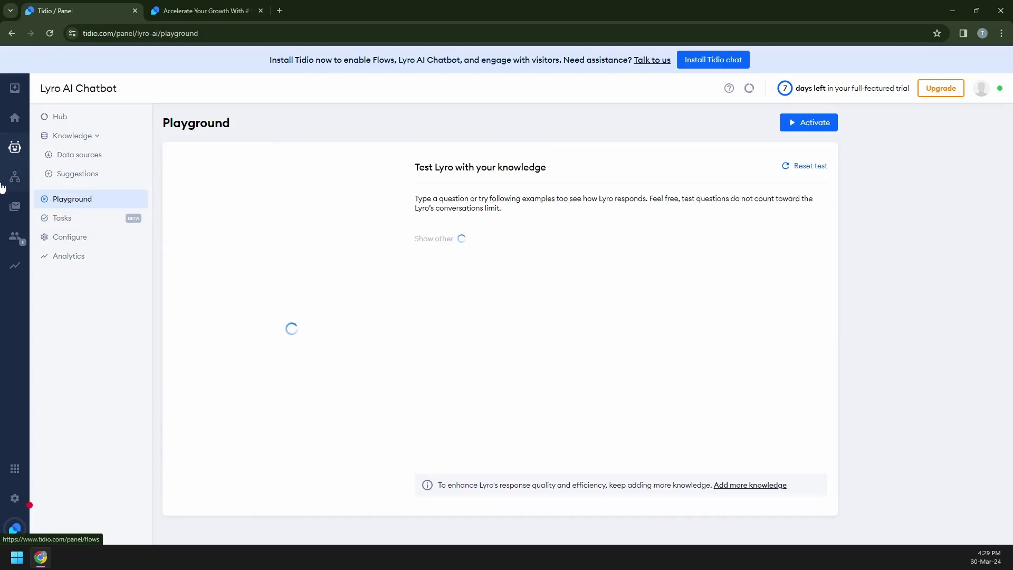
{"action": "left_click", "coordinate": [17, 183]}
{"action": "left_click", "coordinate": [16, 206]}
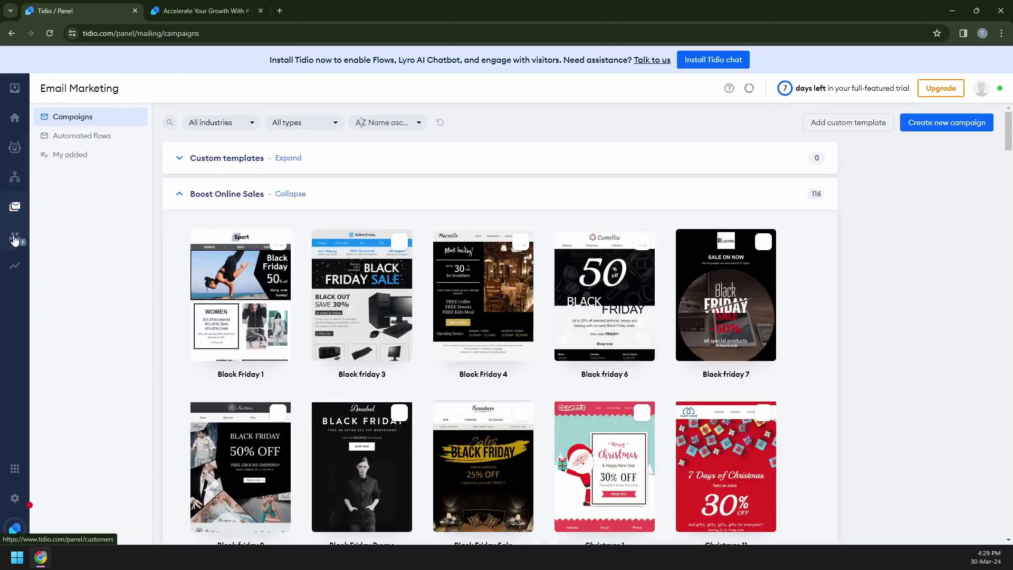
{"action": "left_click", "coordinate": [15, 237]}
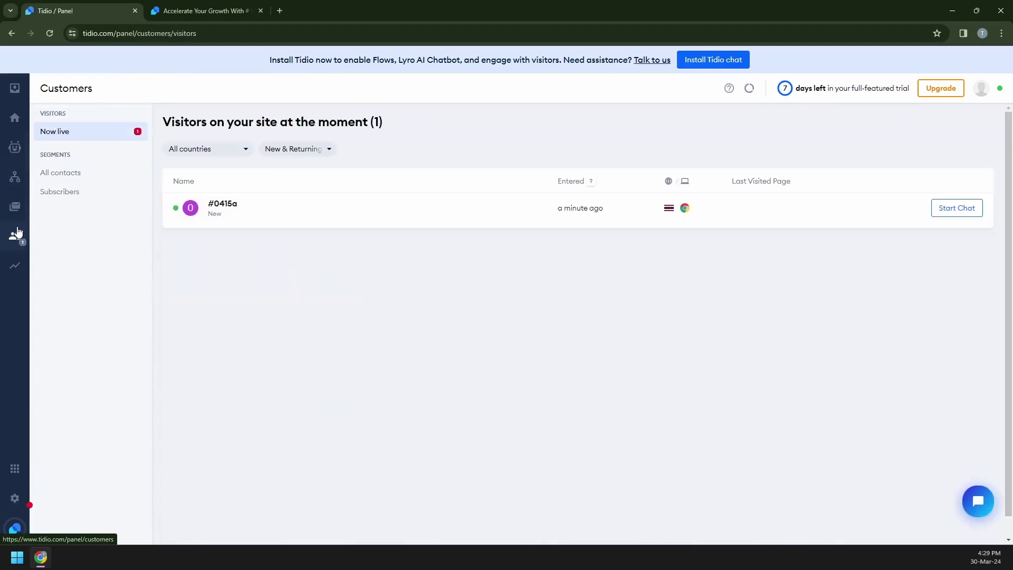
Step: Check All contacts, then open the live visitor's Inbox conversation and dismiss the Task completed notice
{"action": "left_click_drag", "start_coordinate": [48, 102], "coordinate": [234, 114]}
{"action": "left_click", "coordinate": [234, 113]}
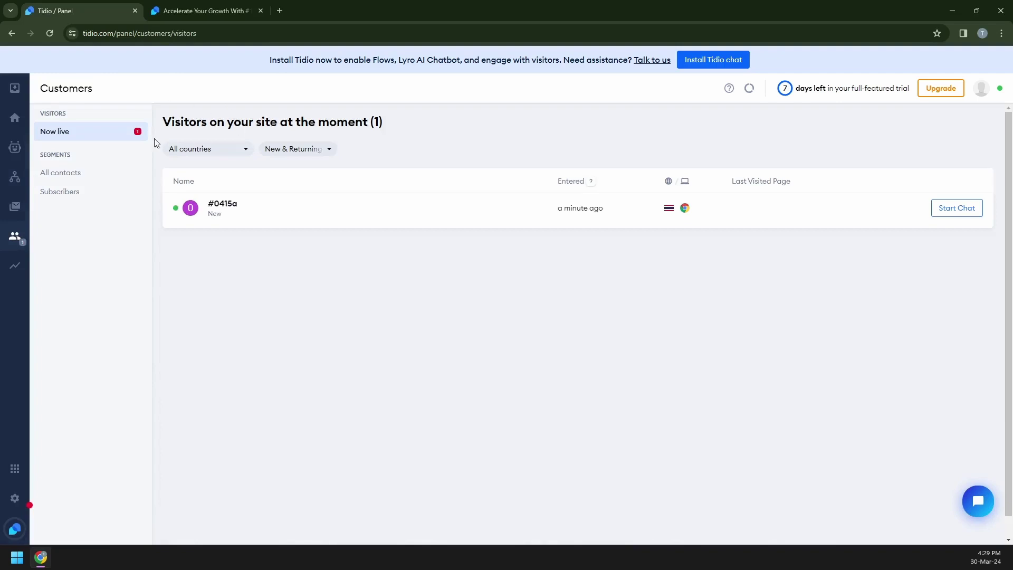
{"action": "left_click", "coordinate": [79, 172]}
{"action": "left_click", "coordinate": [80, 138]}
{"action": "left_click", "coordinate": [335, 216]}
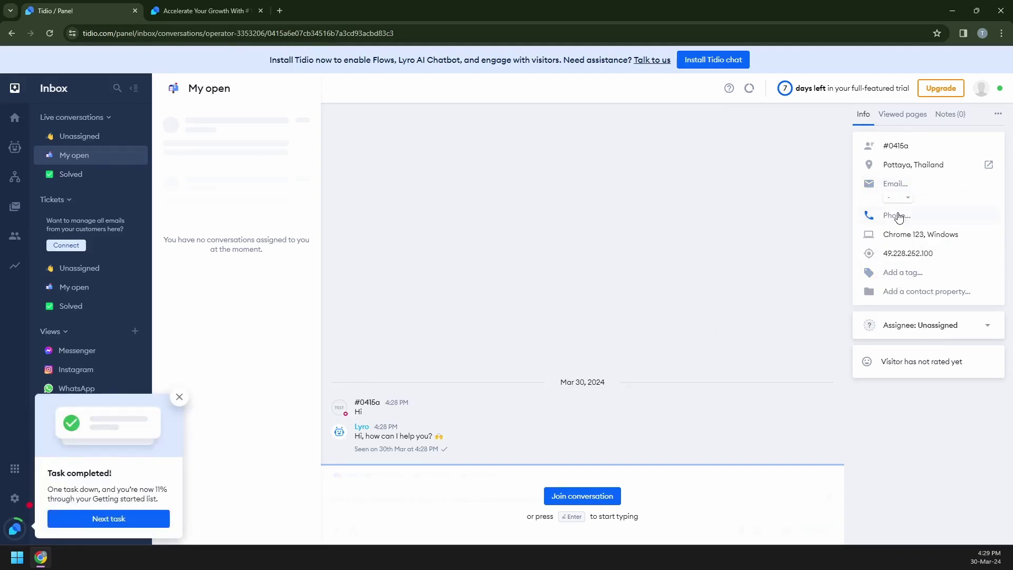
{"action": "left_click", "coordinate": [179, 396]}
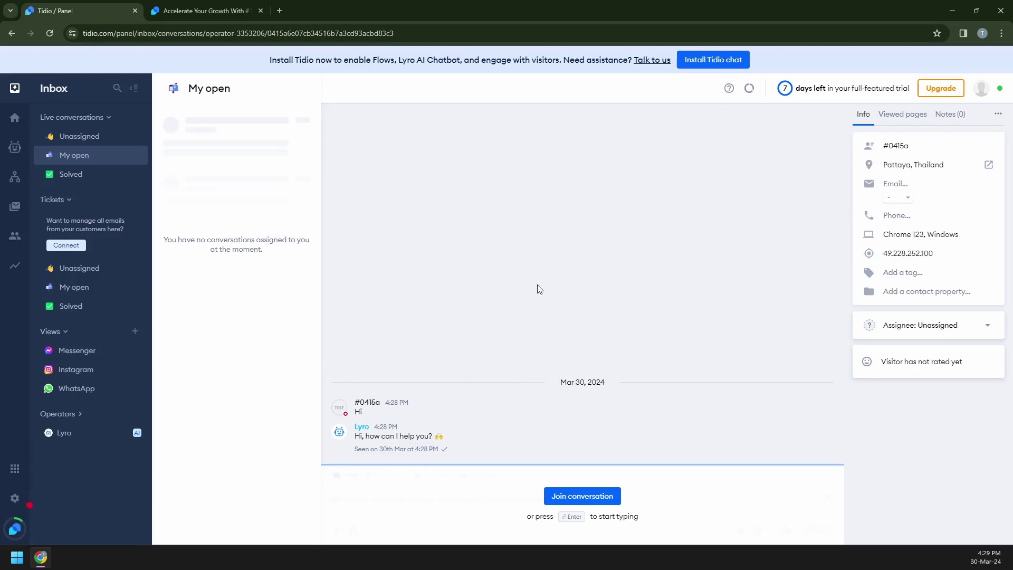
Step: From My Flows, open Add from template and scroll through the Sales Flows templates
{"action": "left_click", "coordinate": [12, 35]}
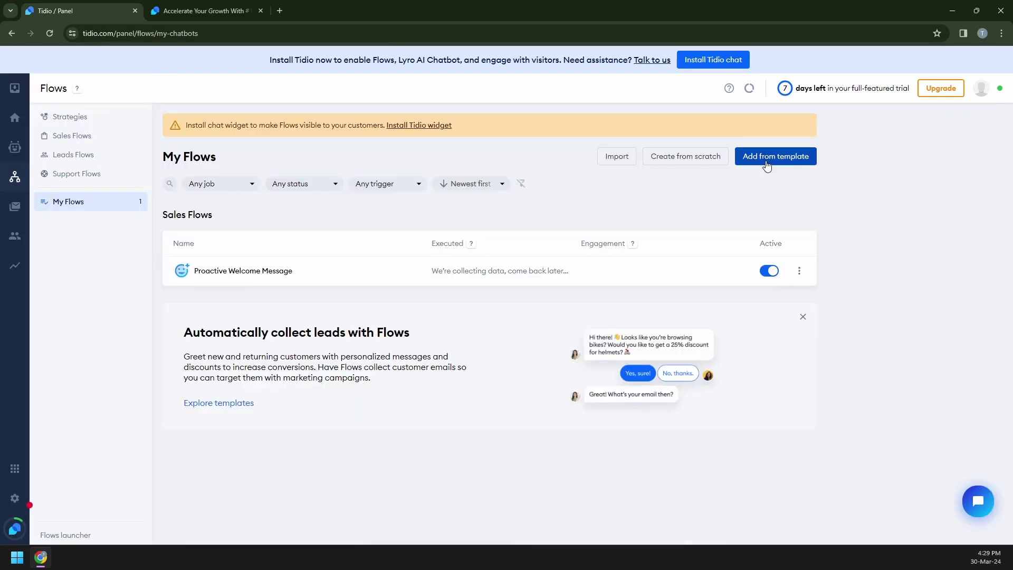
{"action": "left_click", "coordinate": [767, 163]}
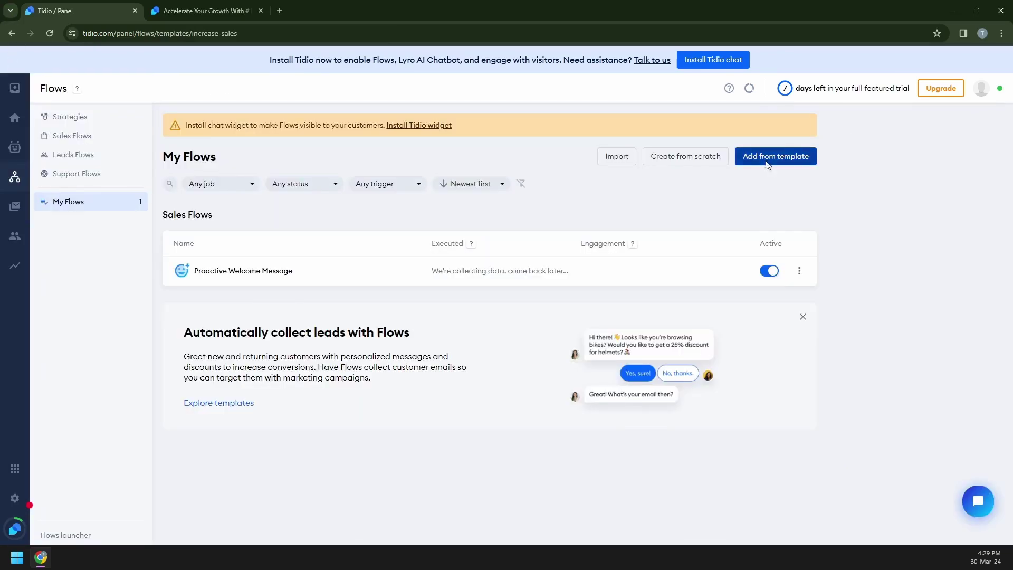
{"action": "scroll", "coordinate": [450, 244], "scroll_direction": "down", "scroll_amount": 3}
{"action": "scroll", "coordinate": [449, 243], "scroll_direction": "down", "scroll_amount": 5}
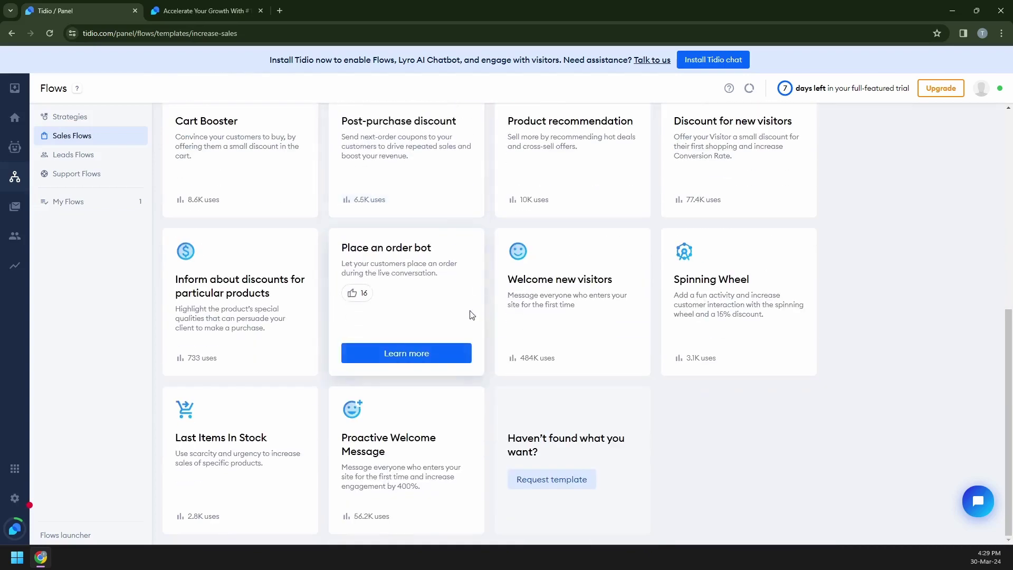
{"action": "scroll", "coordinate": [472, 316], "scroll_direction": "up", "scroll_amount": 2}
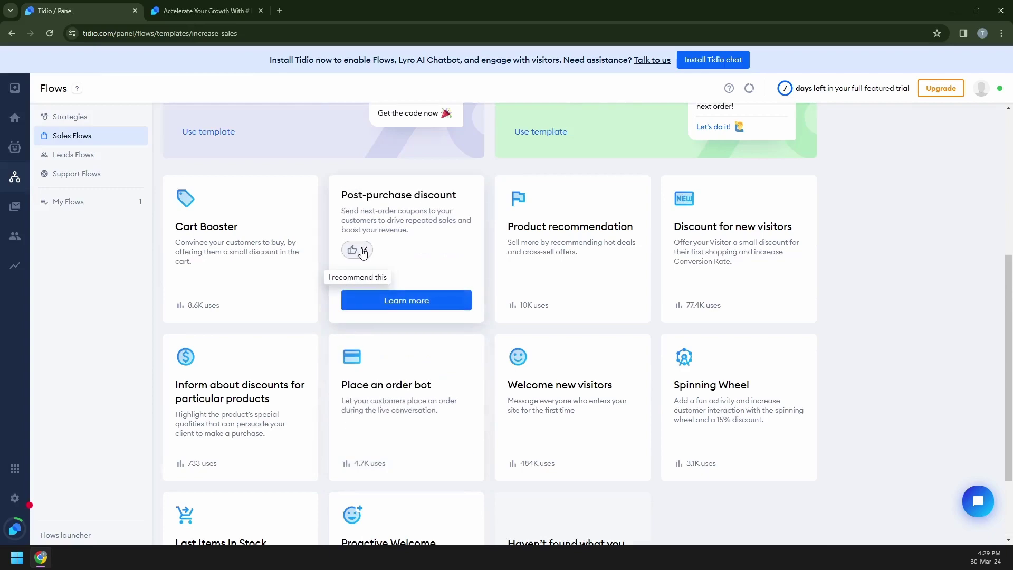
{"action": "scroll", "coordinate": [380, 306], "scroll_direction": "up", "scroll_amount": 5}
{"action": "scroll", "coordinate": [585, 293], "scroll_direction": "down", "scroll_amount": 3}
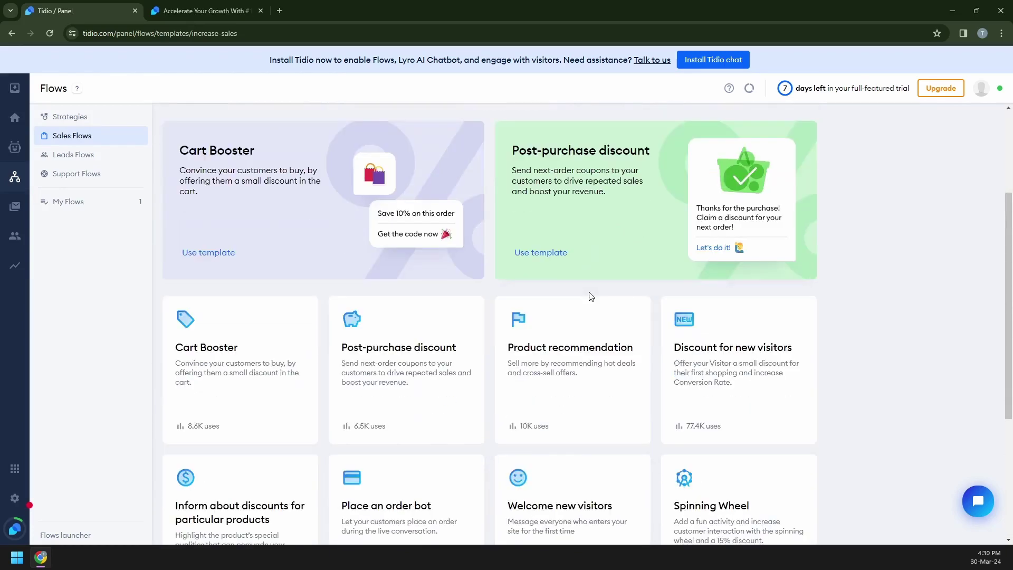
{"action": "scroll", "coordinate": [589, 298], "scroll_direction": "down", "scroll_amount": 3}
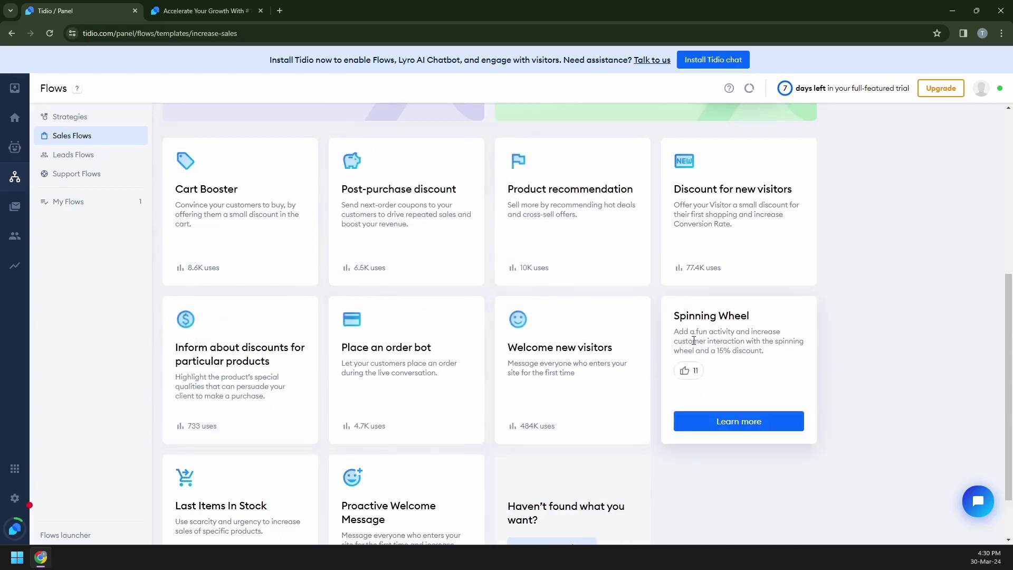
{"action": "scroll", "coordinate": [693, 341], "scroll_direction": "down", "scroll_amount": 2}
Step: Open Learn more on the Spinning Wheel template card
{"action": "left_click_drag", "start_coordinate": [698, 263], "coordinate": [735, 266]}
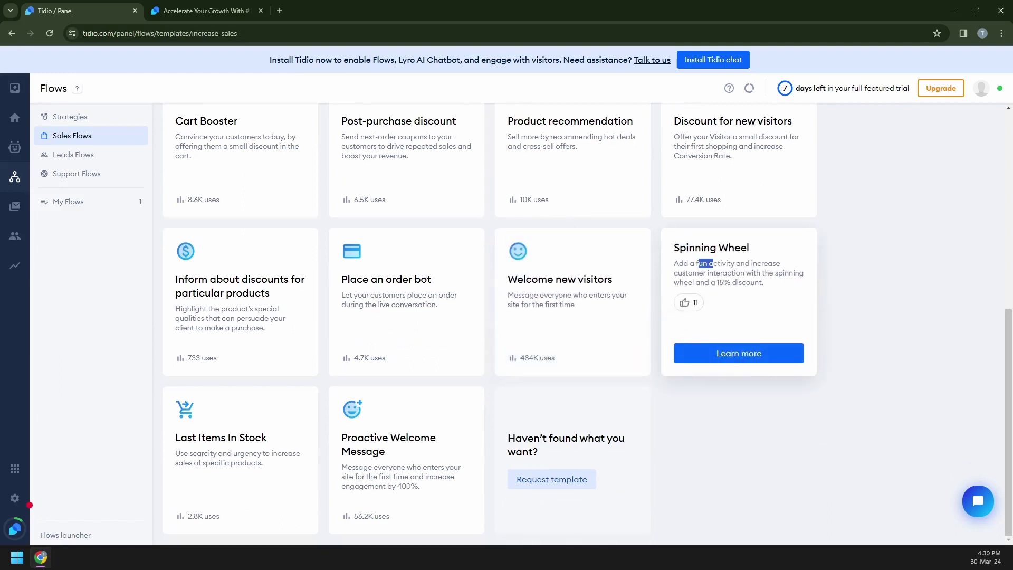
{"action": "left_click", "coordinate": [735, 266]}
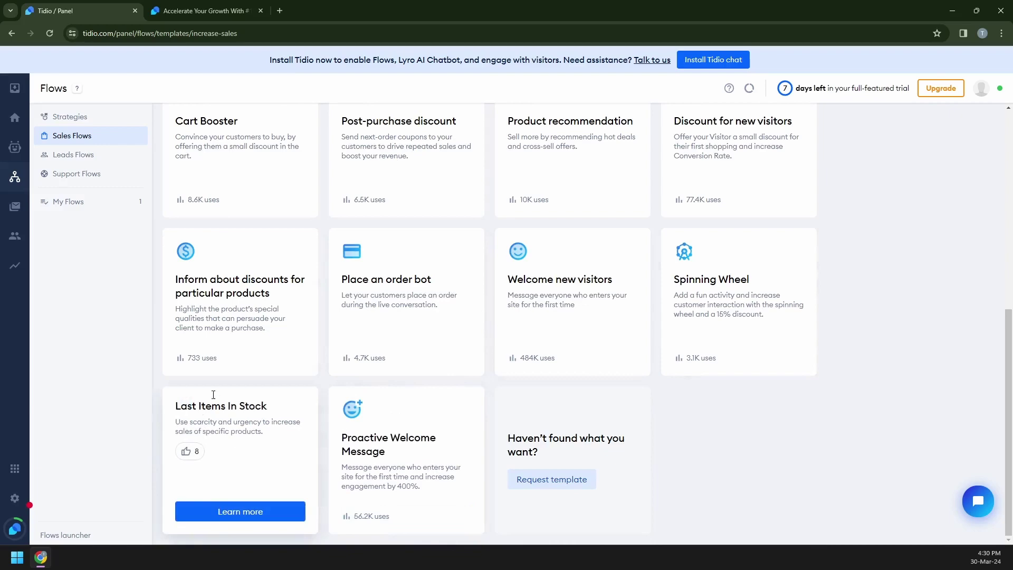
{"action": "left_click", "coordinate": [729, 353]}
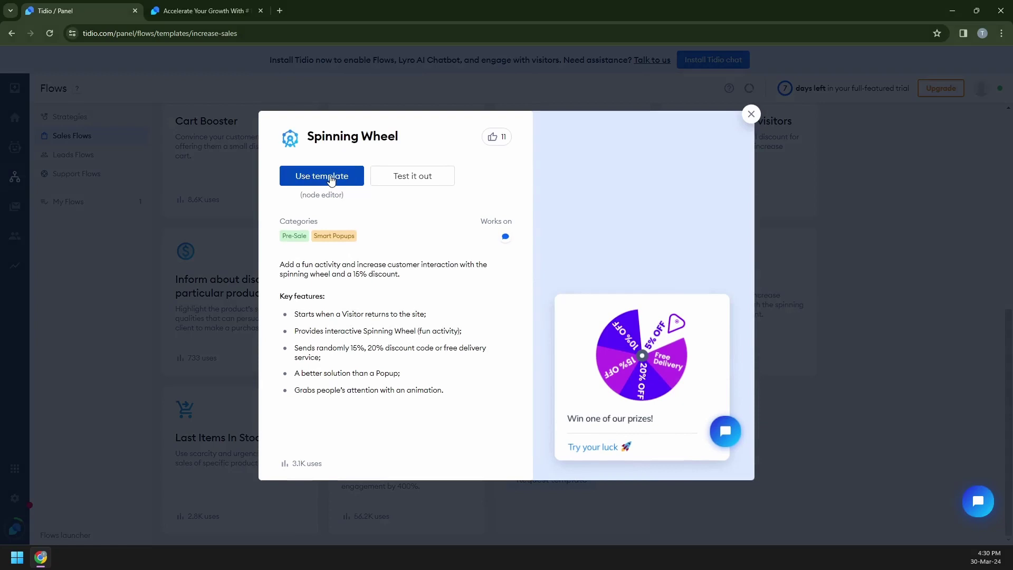
Step: Launch the Spinning Wheel sandbox, center its window, and spin the prize wheel
{"action": "left_click", "coordinate": [394, 179]}
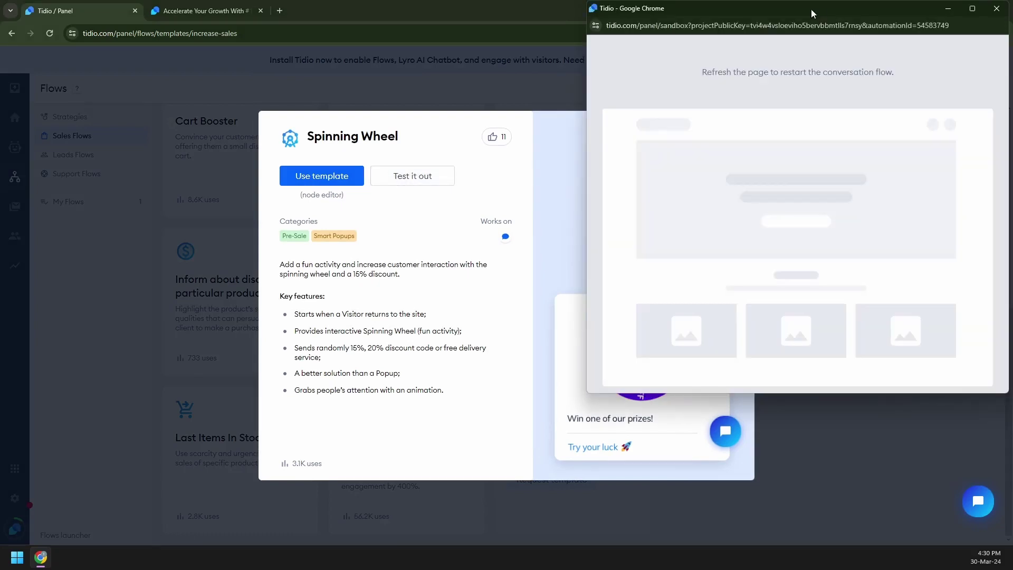
{"action": "left_click_drag", "start_coordinate": [811, 9], "coordinate": [560, 74]}
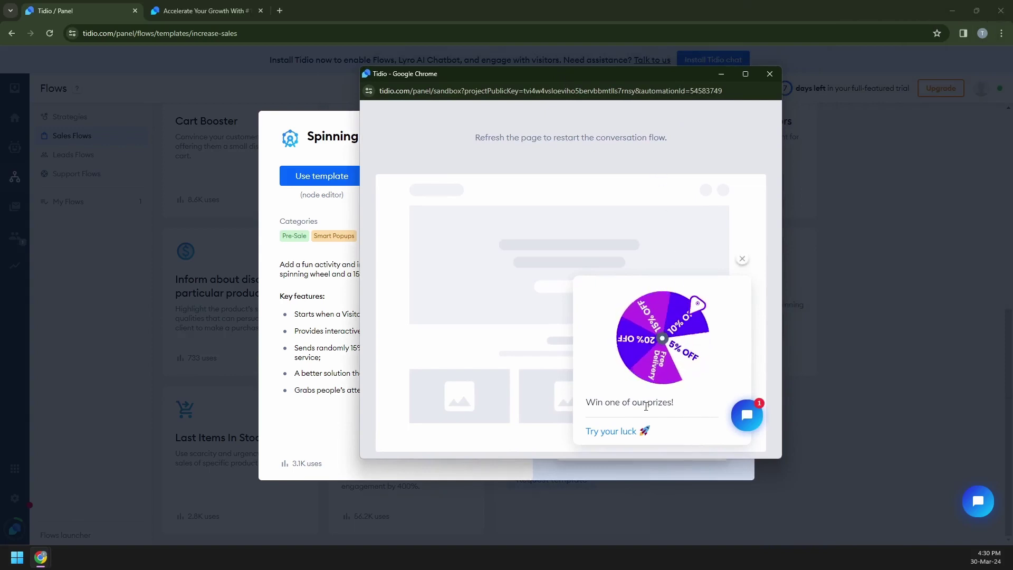
{"action": "left_click", "coordinate": [614, 437]}
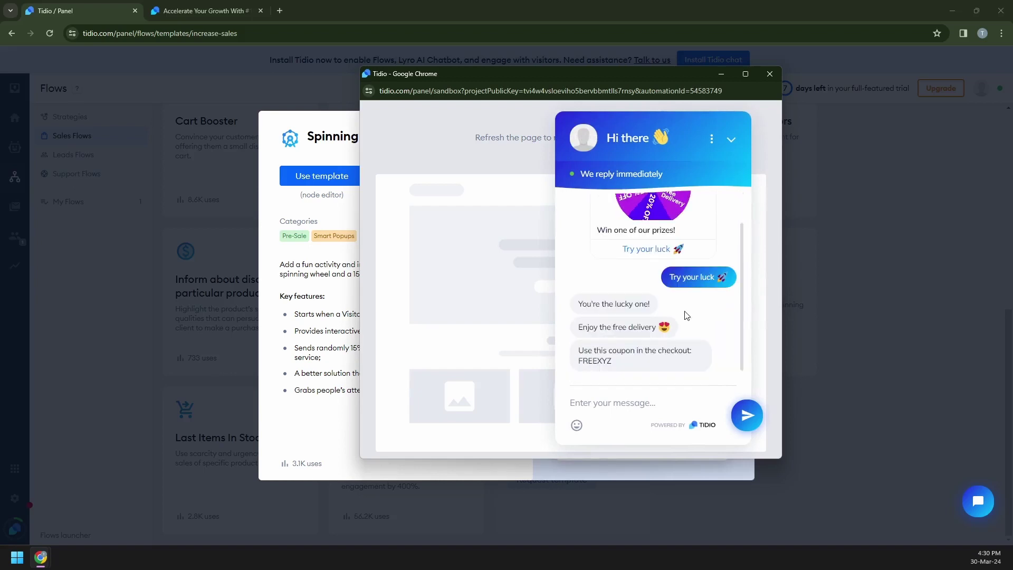
Step: Select the won free-delivery coupon code, then close the sandbox preview and template details
{"action": "left_click_drag", "start_coordinate": [611, 361], "coordinate": [577, 361]}
{"action": "left_click", "coordinate": [632, 355]}
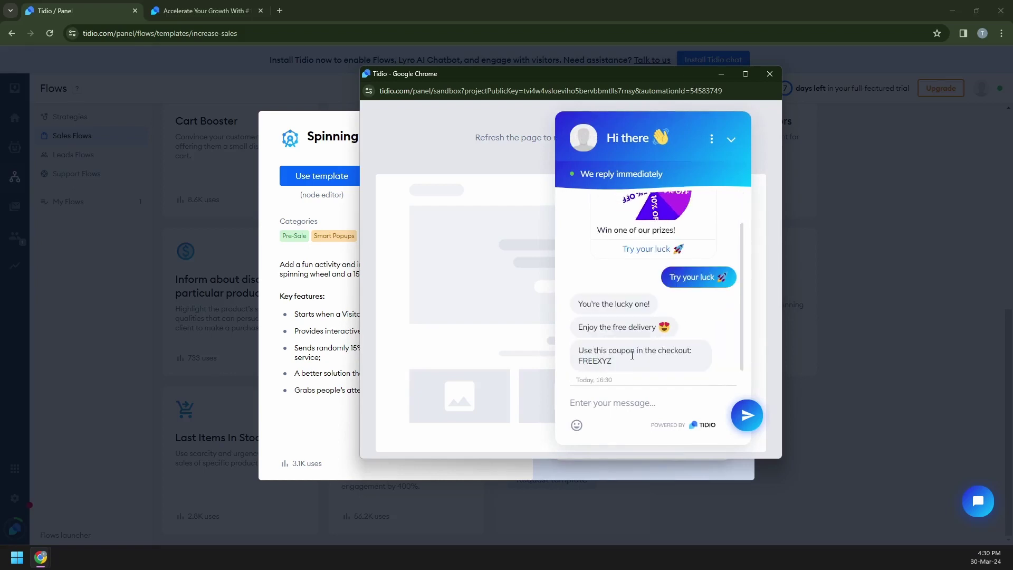
{"action": "scroll", "coordinate": [632, 355], "scroll_direction": "up", "scroll_amount": 2}
{"action": "scroll", "coordinate": [632, 355], "scroll_direction": "down", "scroll_amount": 2}
{"action": "double_click", "coordinate": [594, 360]}
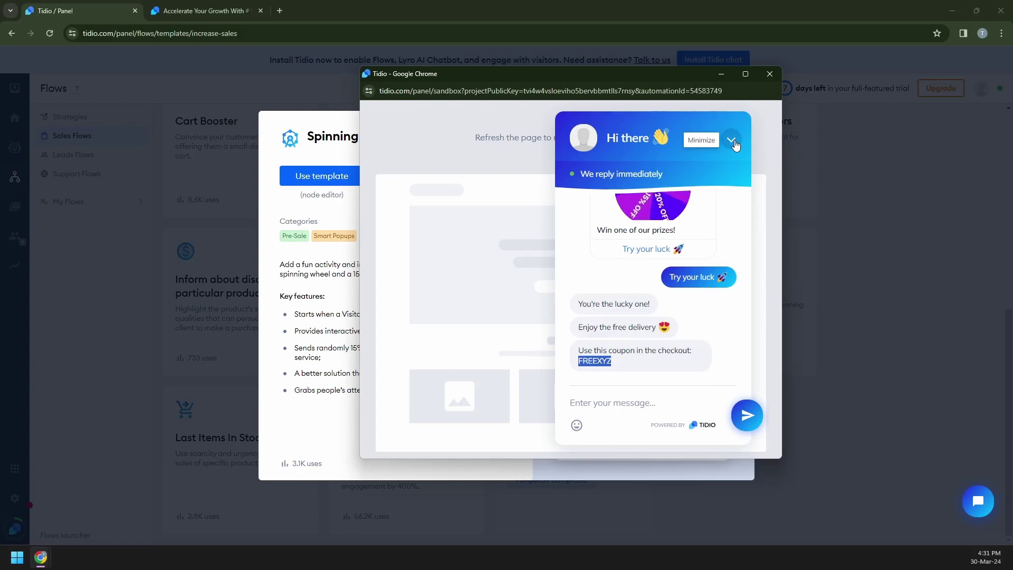
{"action": "left_click", "coordinate": [732, 140]}
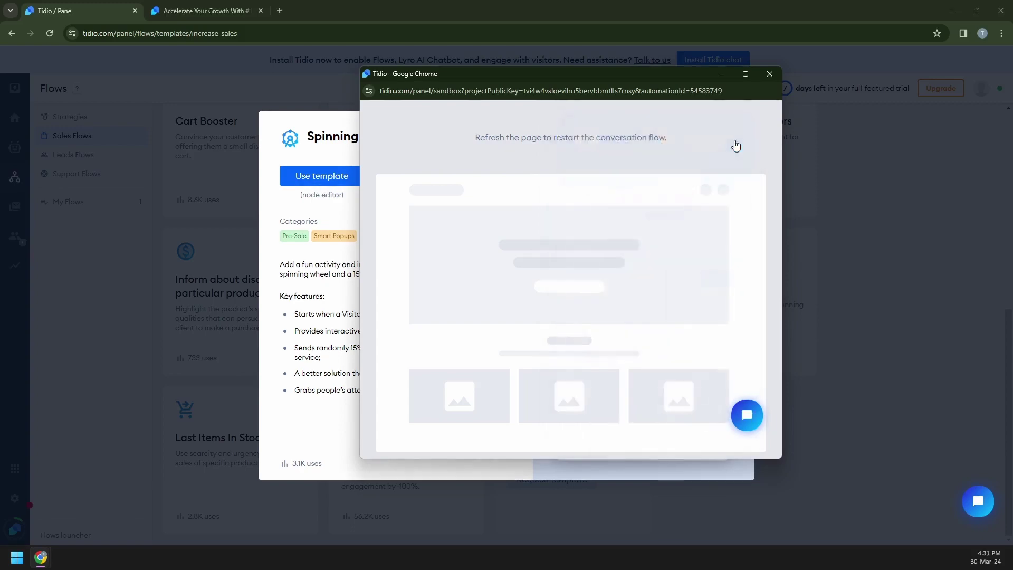
{"action": "left_click", "coordinate": [768, 76]}
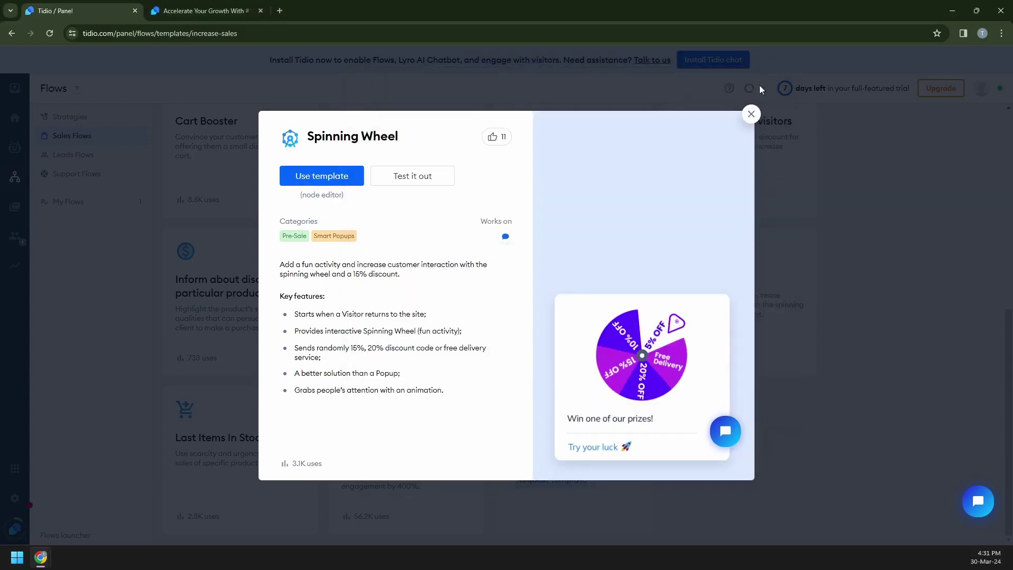
{"action": "left_click", "coordinate": [751, 114]}
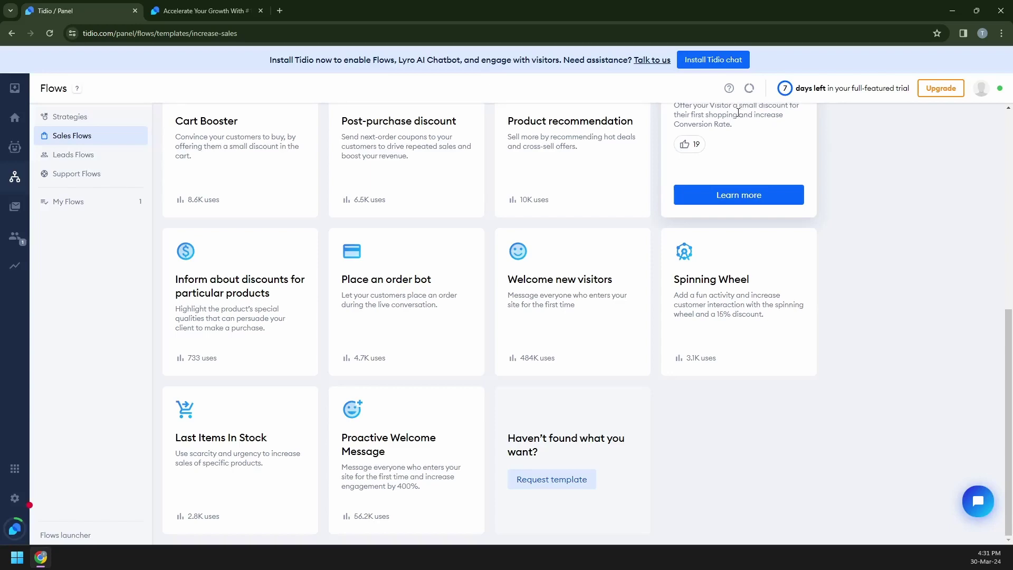
Step: Scroll through the Support Flows template list, then go to the Dashboard home
{"action": "scroll", "coordinate": [738, 112], "scroll_direction": "up", "scroll_amount": 8}
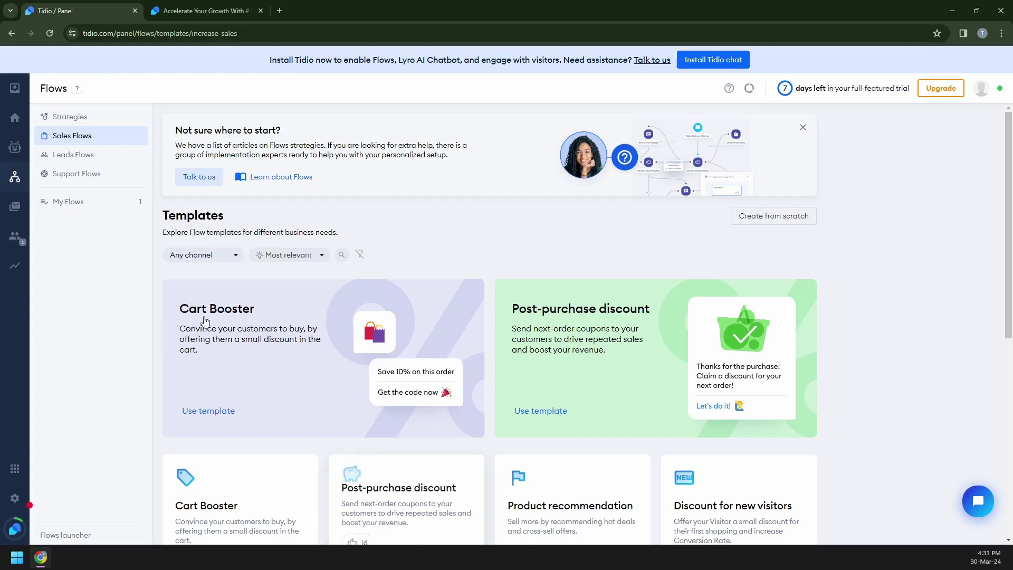
{"action": "left_click", "coordinate": [94, 177]}
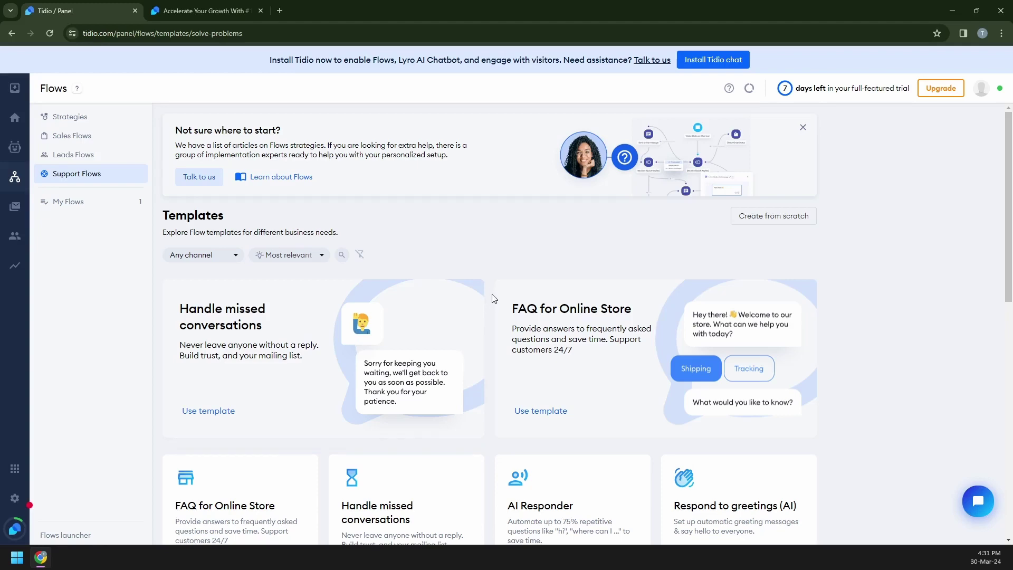
{"action": "scroll", "coordinate": [459, 340], "scroll_direction": "down", "scroll_amount": 7}
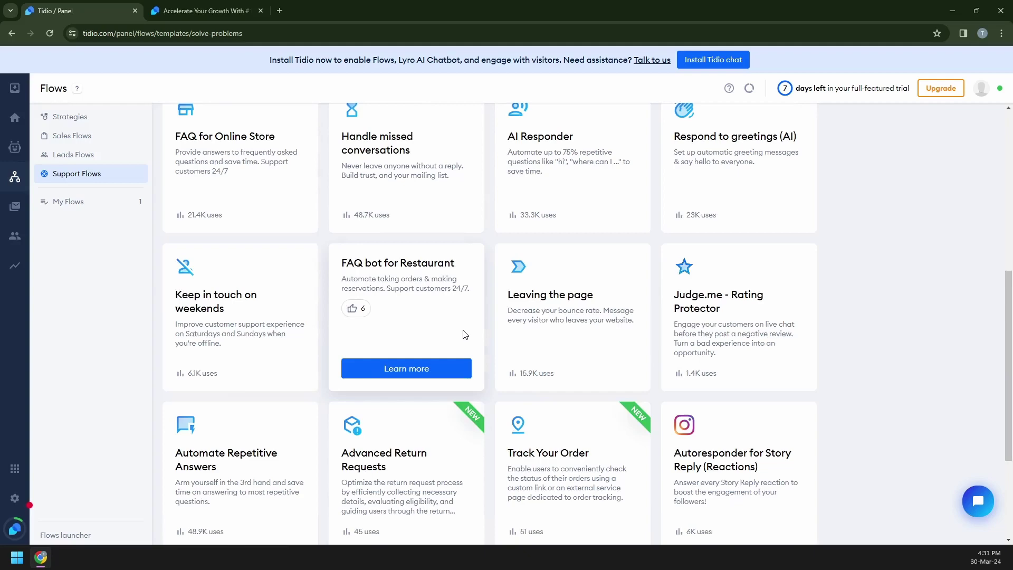
{"action": "scroll", "coordinate": [460, 331], "scroll_direction": "up", "scroll_amount": 8}
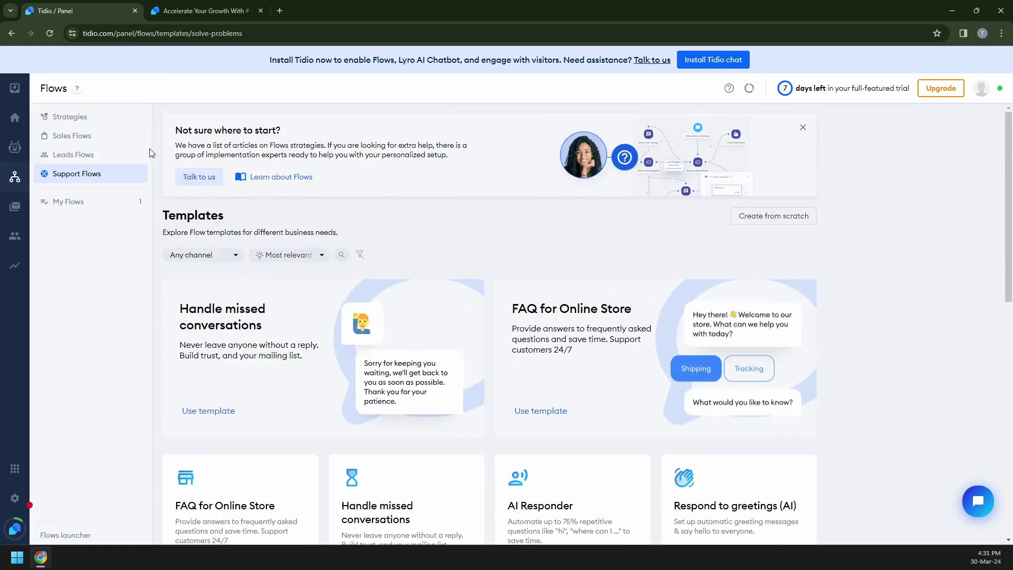
{"action": "left_click", "coordinate": [15, 125]}
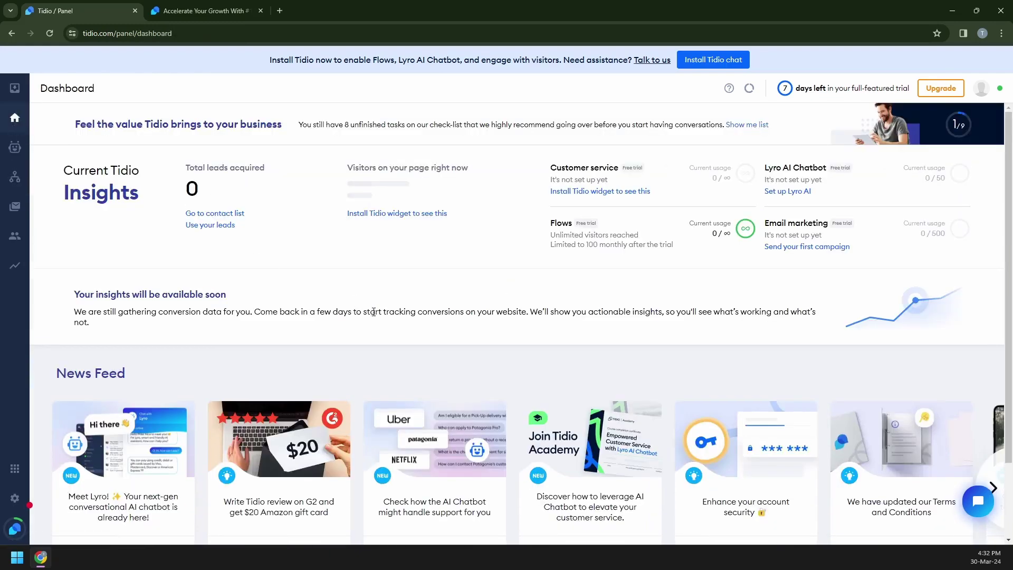